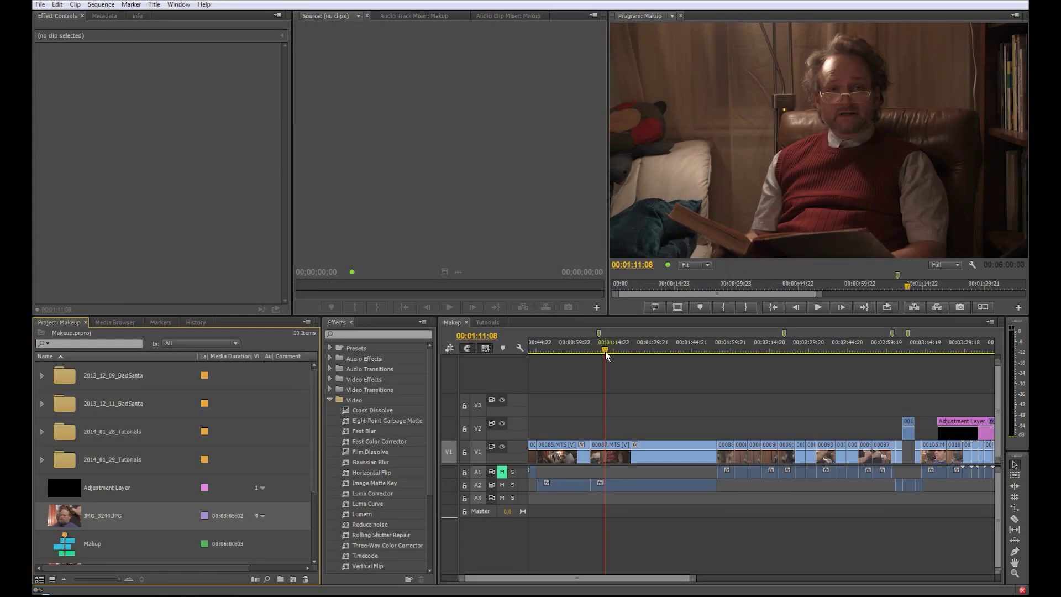
View the Premiere Pro version and credits window, then close it
left_click(204, 4)
left_click(236, 126)
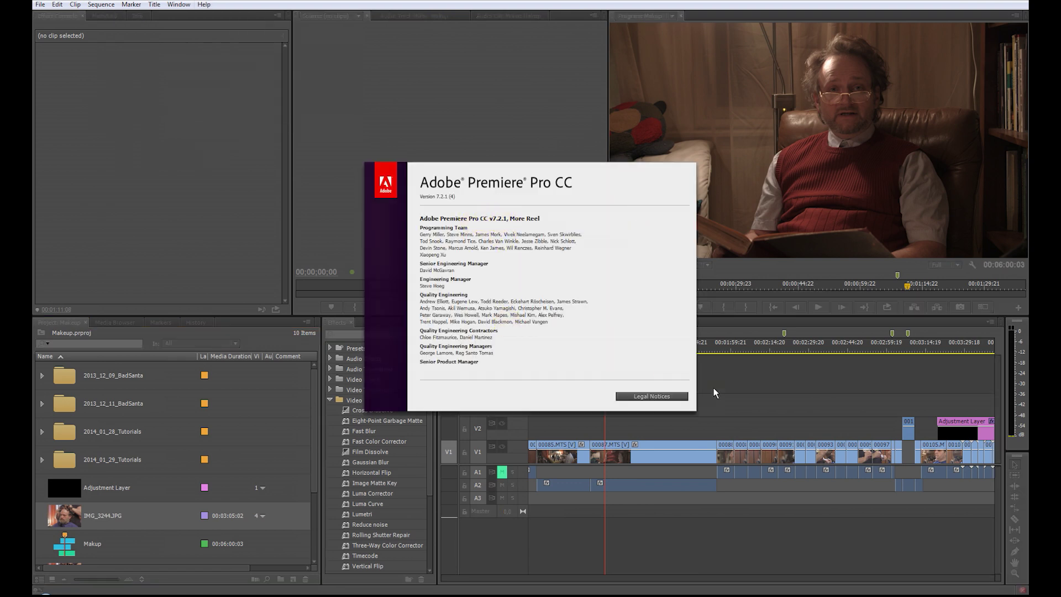
left_click(649, 406)
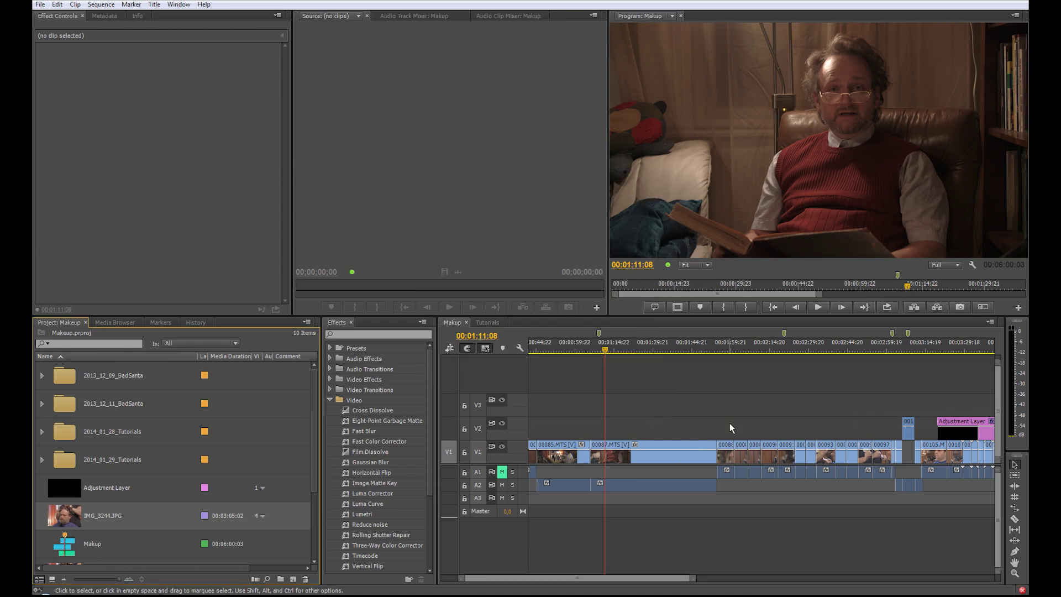
Scrub the sequence to preview the shots and select the 00087.MTS reading-man clip
left_click(603, 350)
mouse_move(604, 350)
left_mouse_down()
mouse_move(645, 367)
mouse_move(857, 367)
mouse_move(607, 366)
left_mouse_up()
left_click(633, 452)
left_click(613, 454)
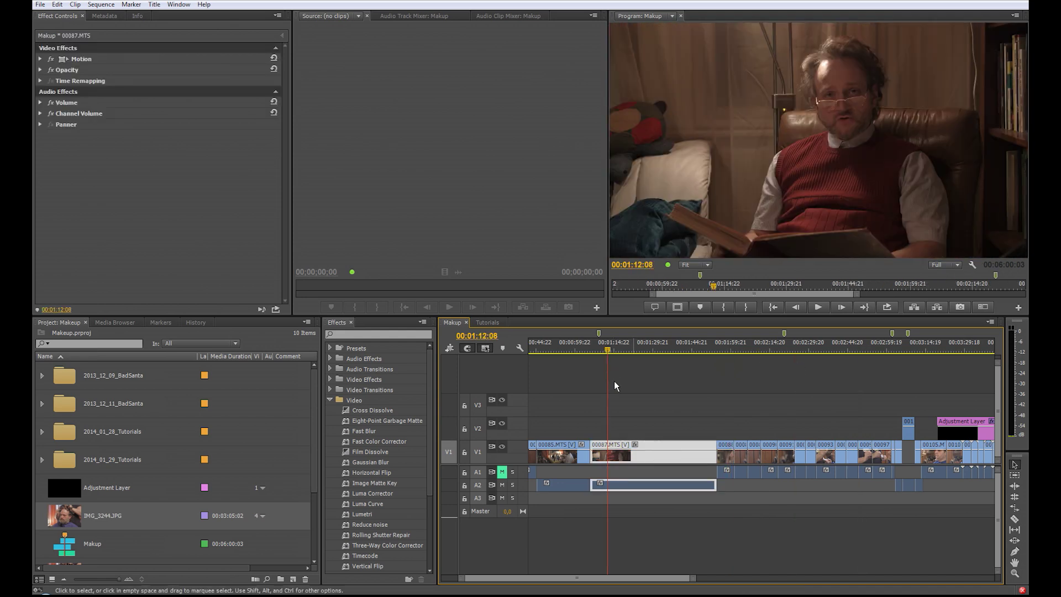
mouse_move(606, 352)
left_mouse_down()
mouse_move(652, 353)
mouse_move(608, 354)
left_mouse_up()
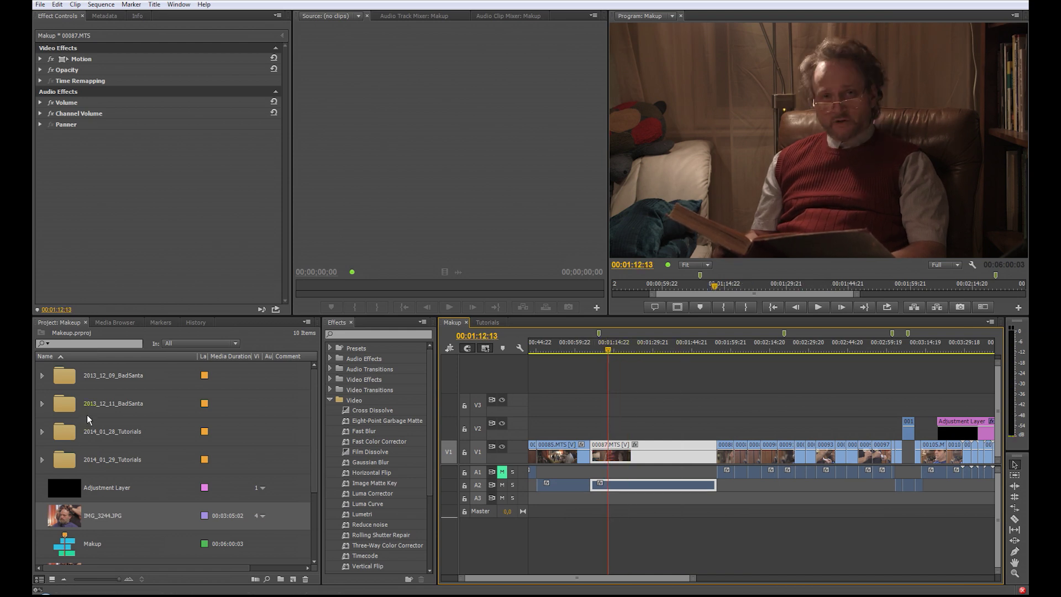
Create a new project bin named Tutorial and open it
left_click(281, 579)
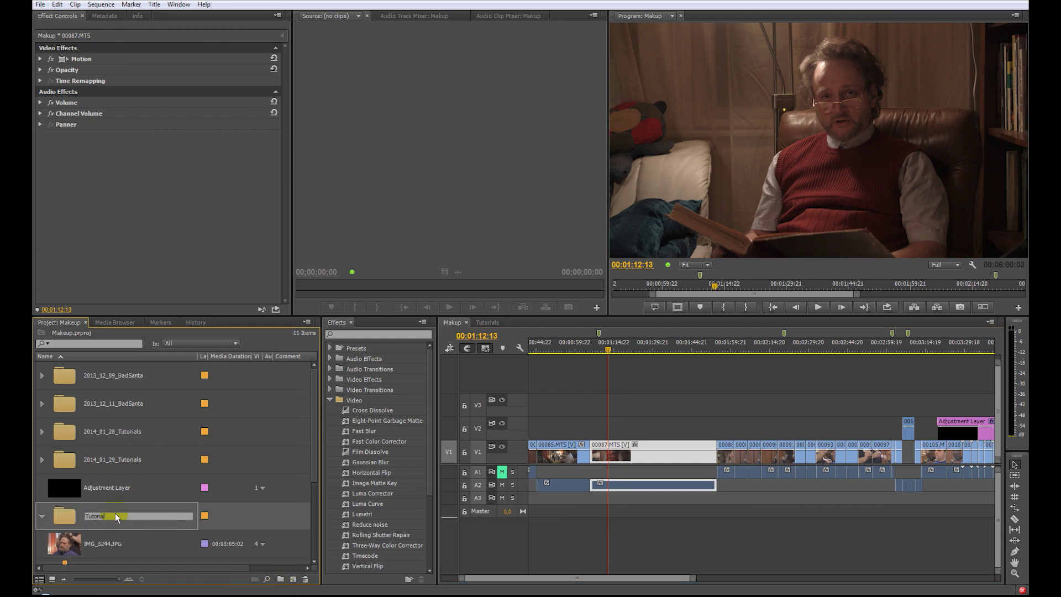
key("Tab")
double_click(64, 518)
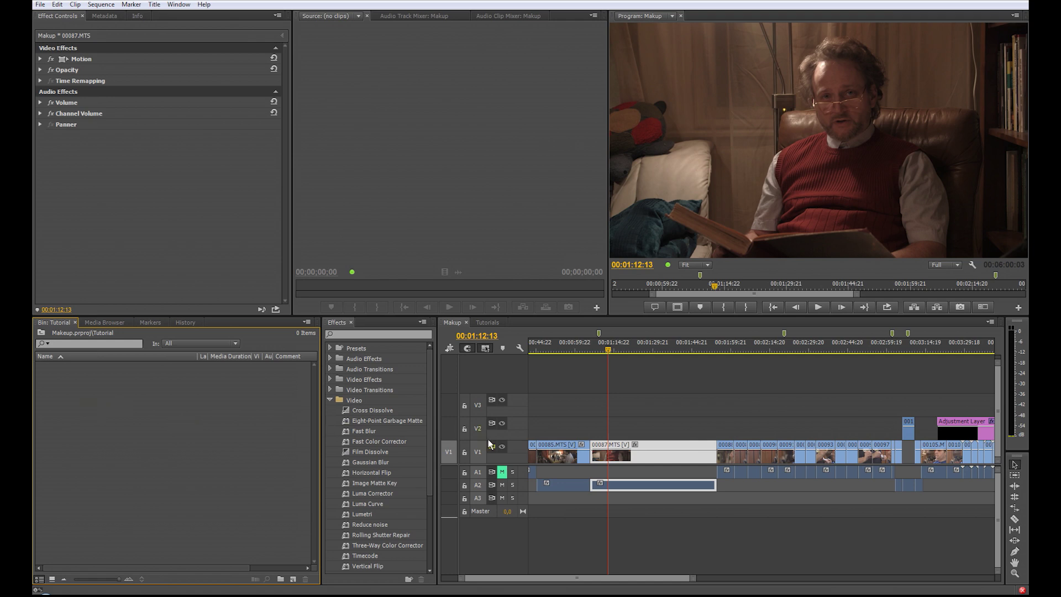
Create an adjustment layer in the Tutorial bin and name it Look1
left_click(293, 579)
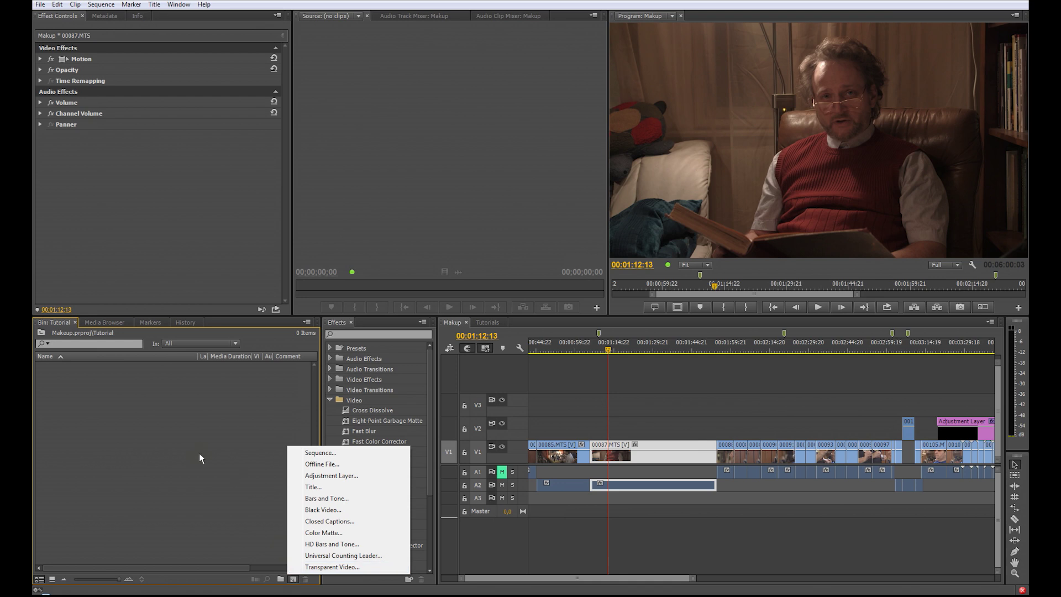
left_click(299, 477)
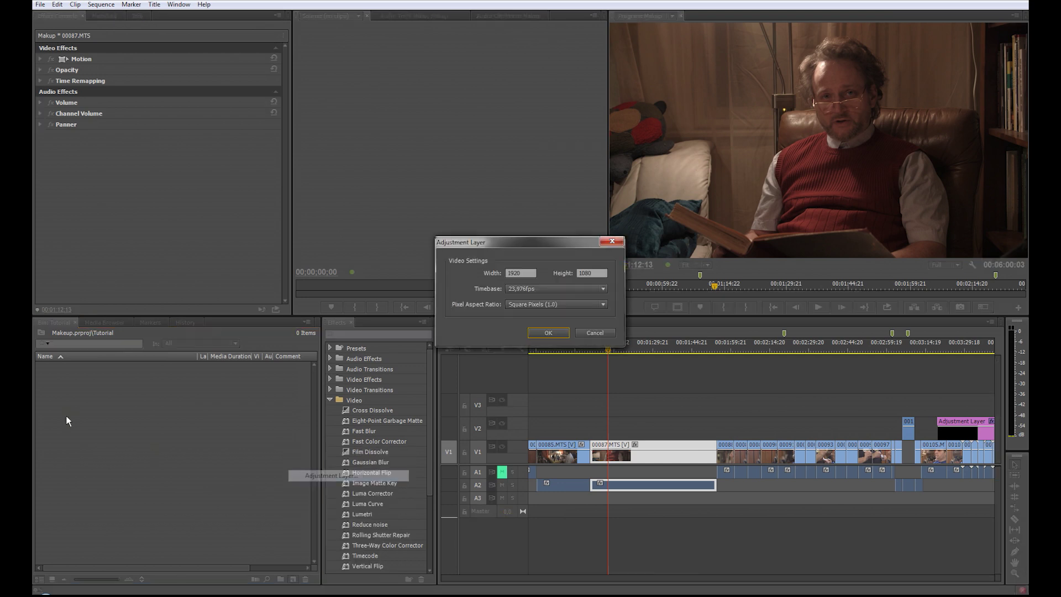
key("Return")
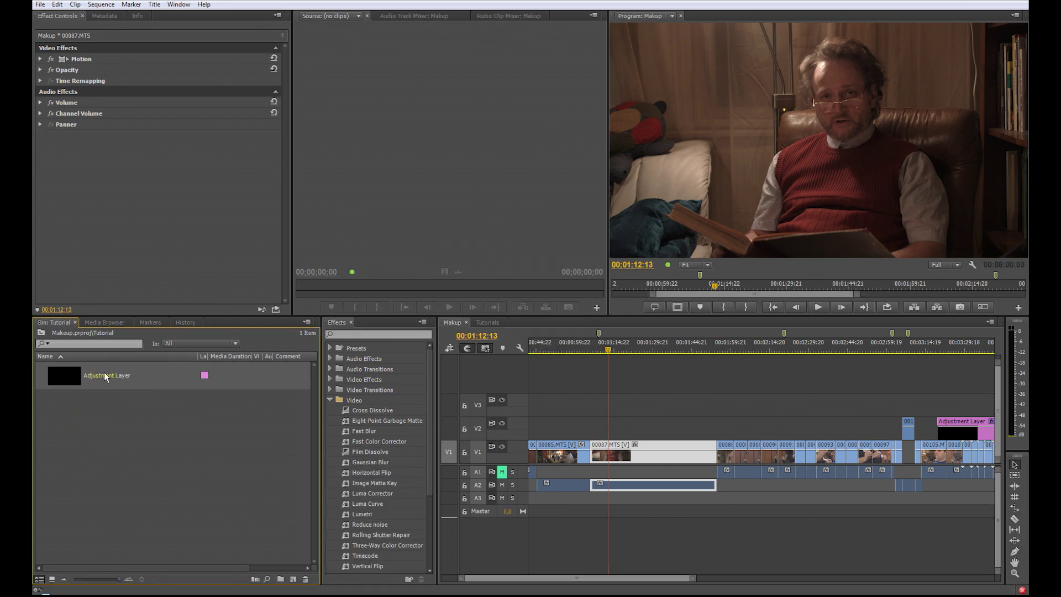
left_click(105, 376)
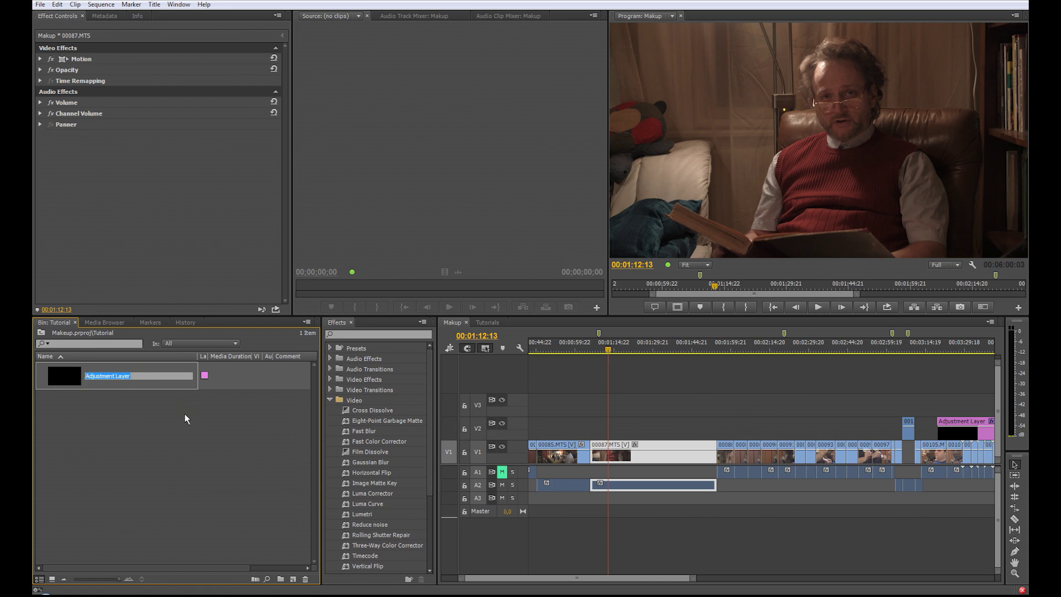
type("Look1")
key("Return")
Place Look1 on track V2 above 00087.MTS and extend it across the reading-man shot
left_click(69, 379)
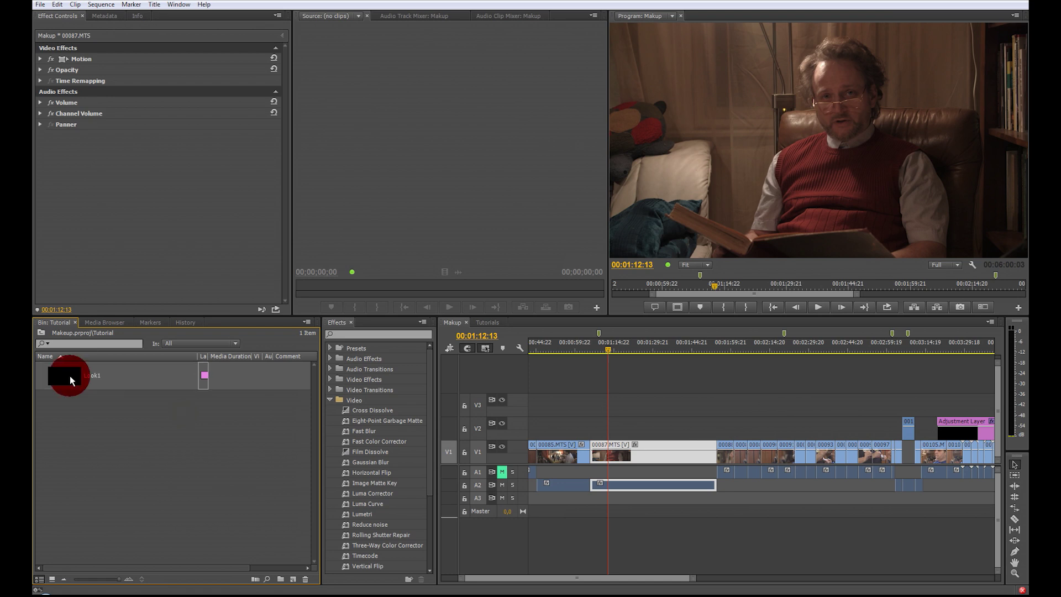
left_click_drag(70, 376, 594, 431)
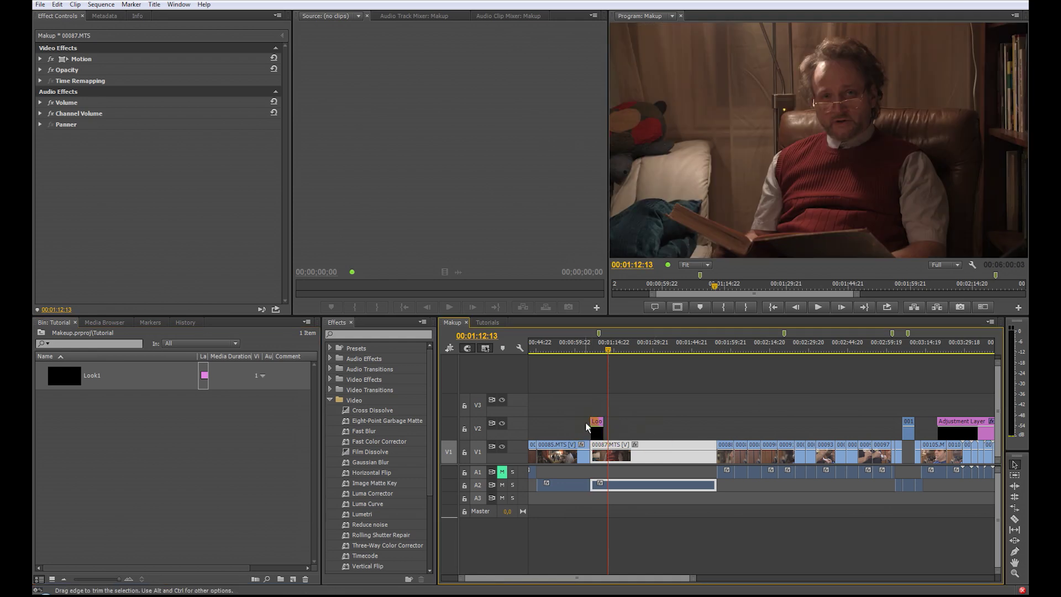
left_click_drag(698, 436, 716, 437)
mouse_move(610, 351)
left_mouse_down()
mouse_move(627, 355)
mouse_move(615, 348)
left_mouse_up()
left_click(648, 433)
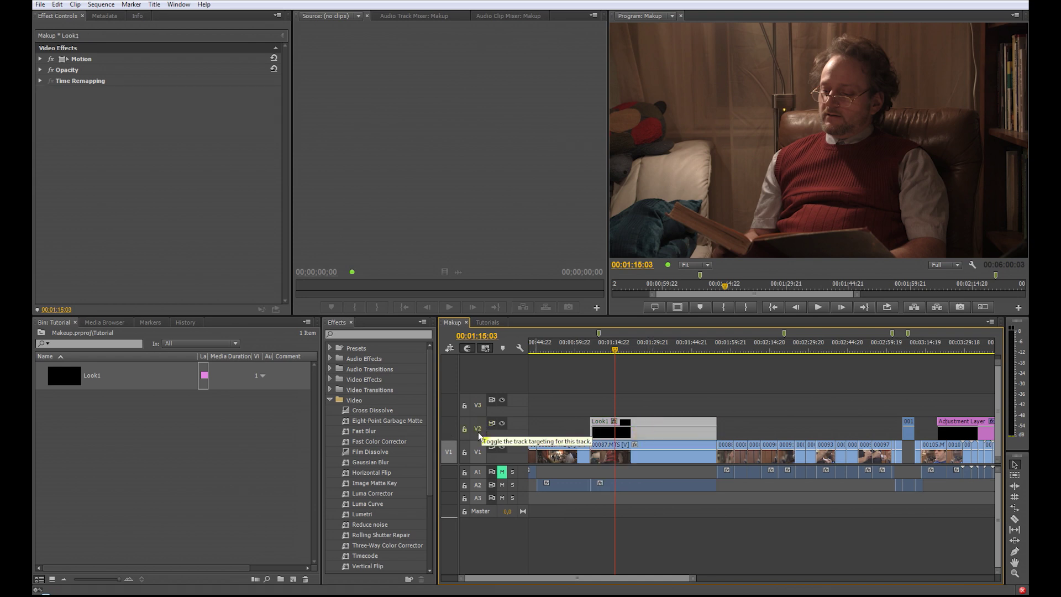
Save the Makup project and send it to SpeedGrade via Direct Link
left_click(699, 431)
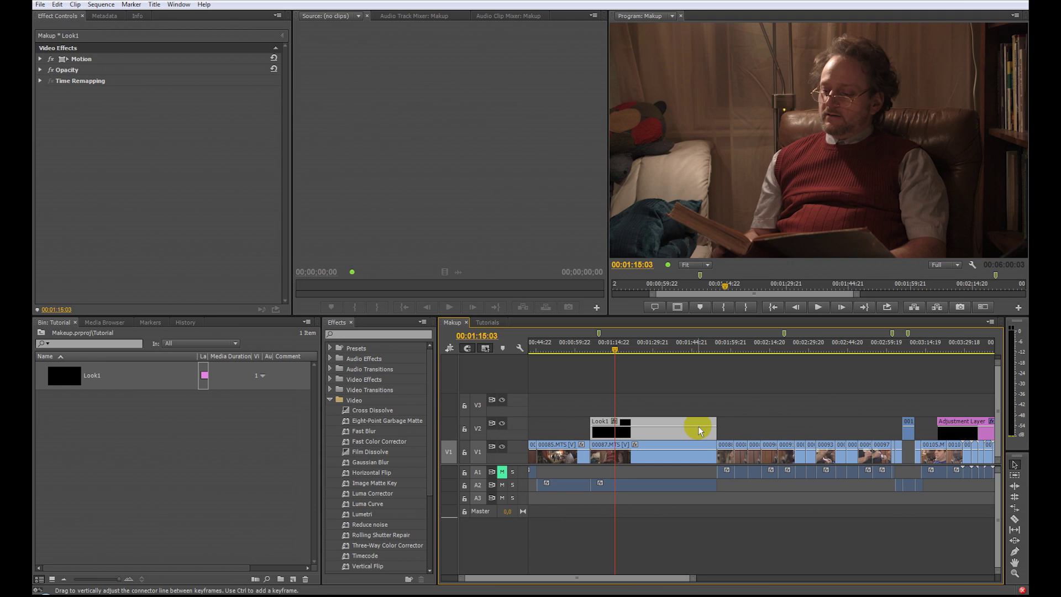
key("ctrl+s")
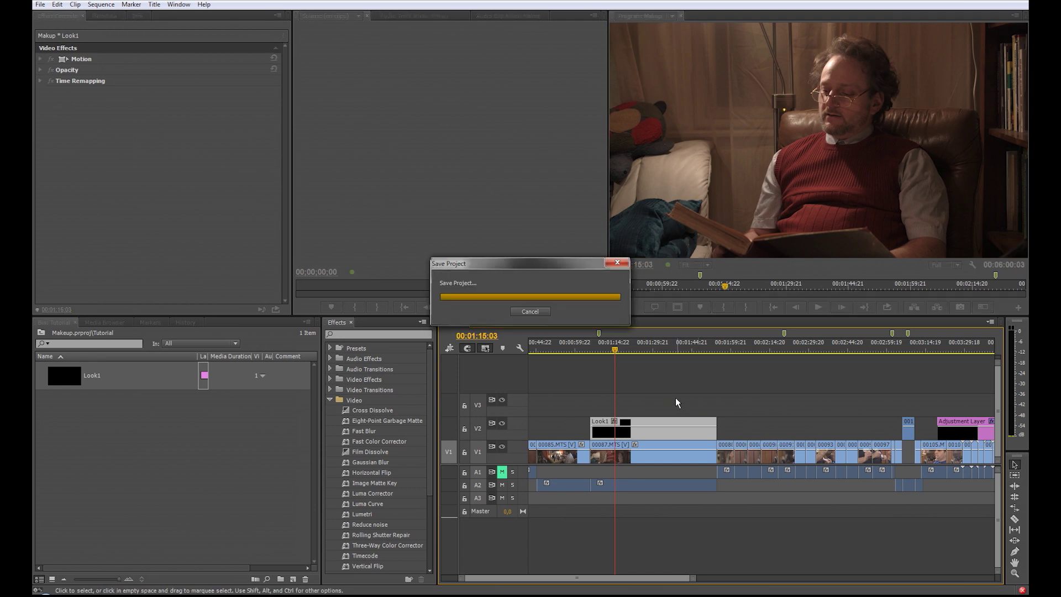
left_click(41, 5)
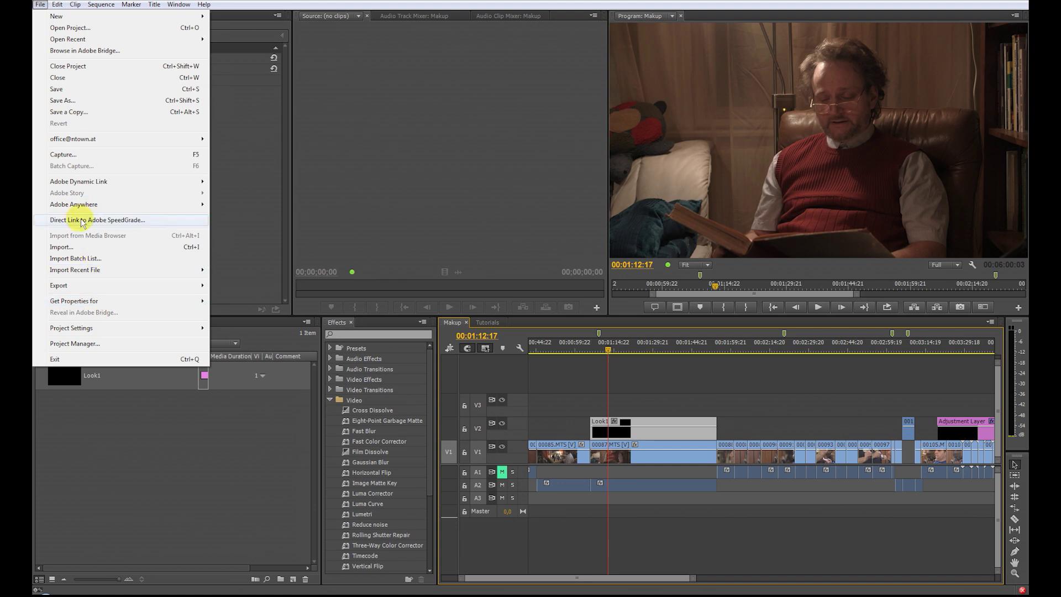
left_click(109, 222)
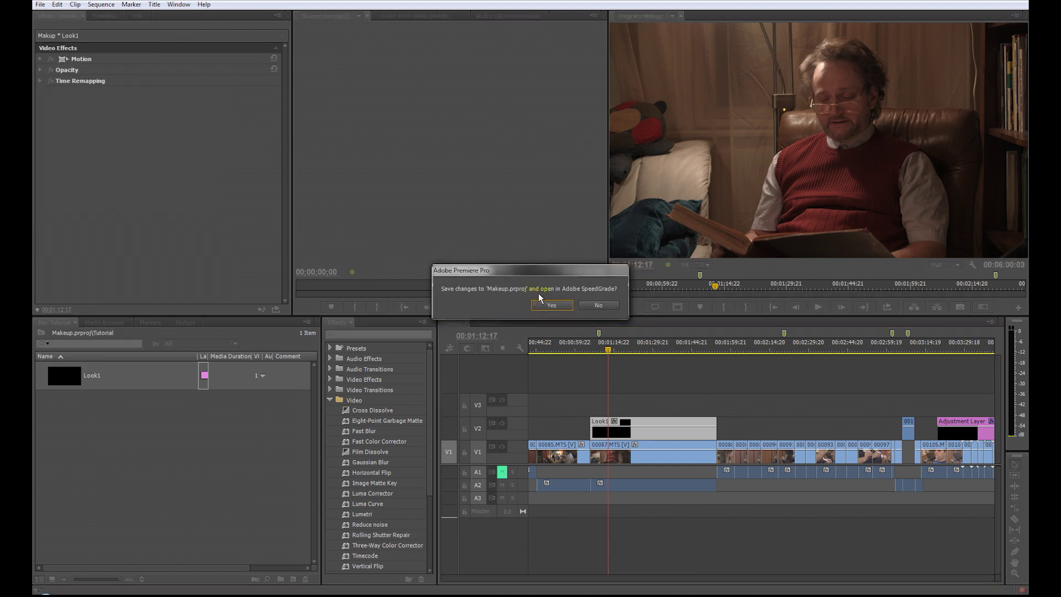
left_click(551, 306)
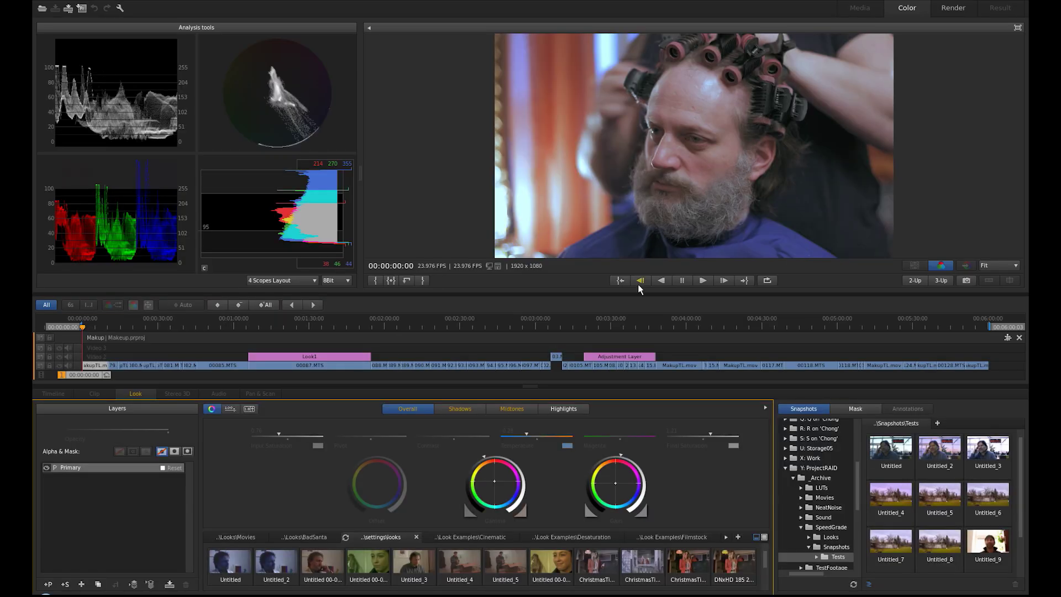
Move the SpeedGrade playhead back into the Look1 range over the 00087.MTS reading-man shot
left_click(303, 377)
left_click_drag(303, 377, 276, 354)
left_click(276, 357)
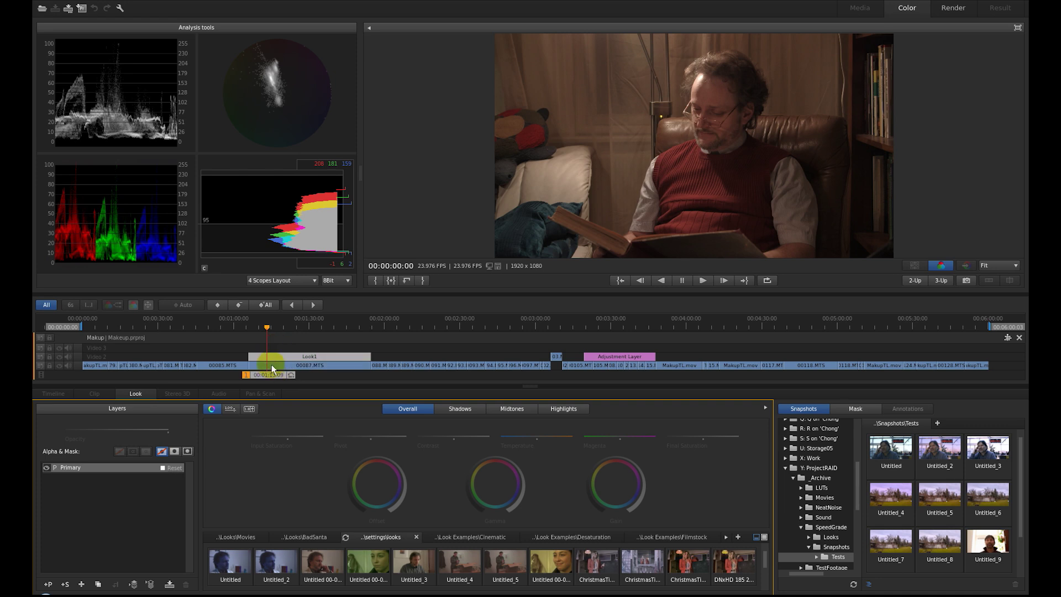
left_click(271, 365)
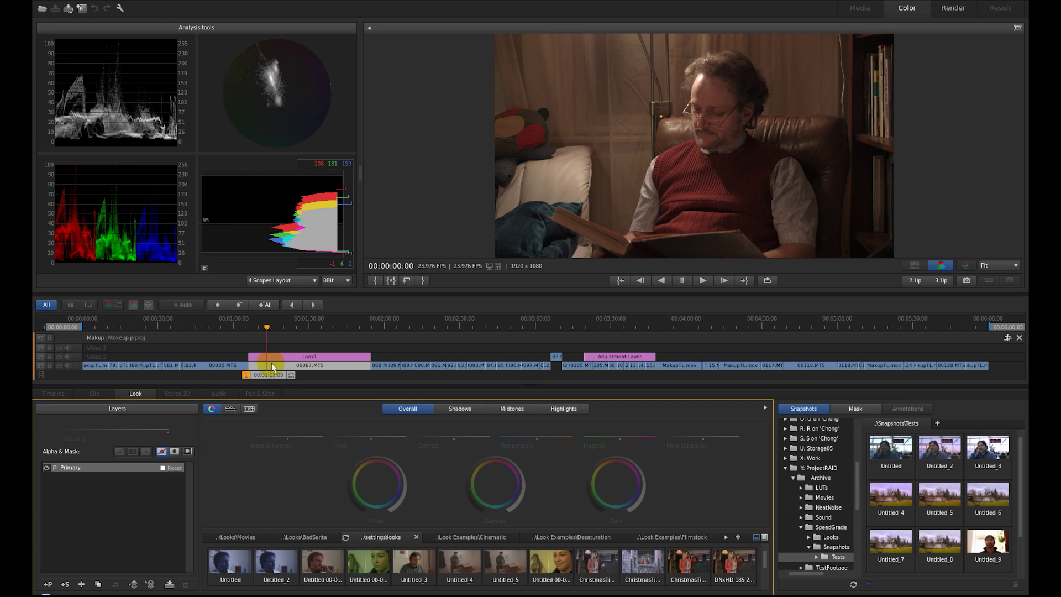
left_click_drag(273, 374, 265, 373)
key("Left")
key("Left")
key("Left")
key("Left")
key("Left")
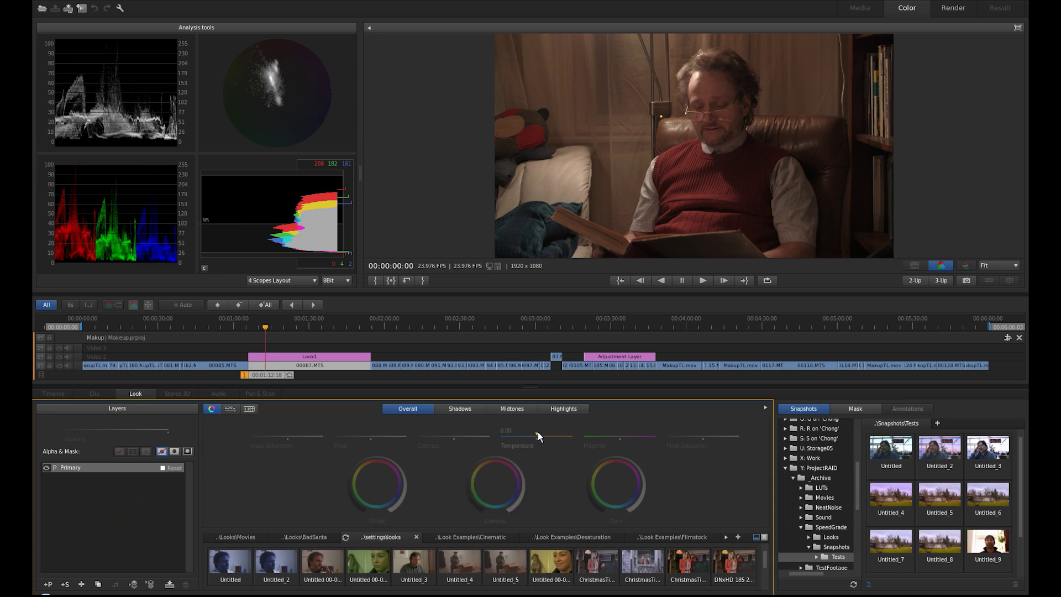
Cool the colour temperature of the reading-man shot to -0.24
mouse_move(533, 433)
left_mouse_down()
mouse_move(501, 433)
mouse_move(536, 431)
mouse_move(526, 436)
left_mouse_up()
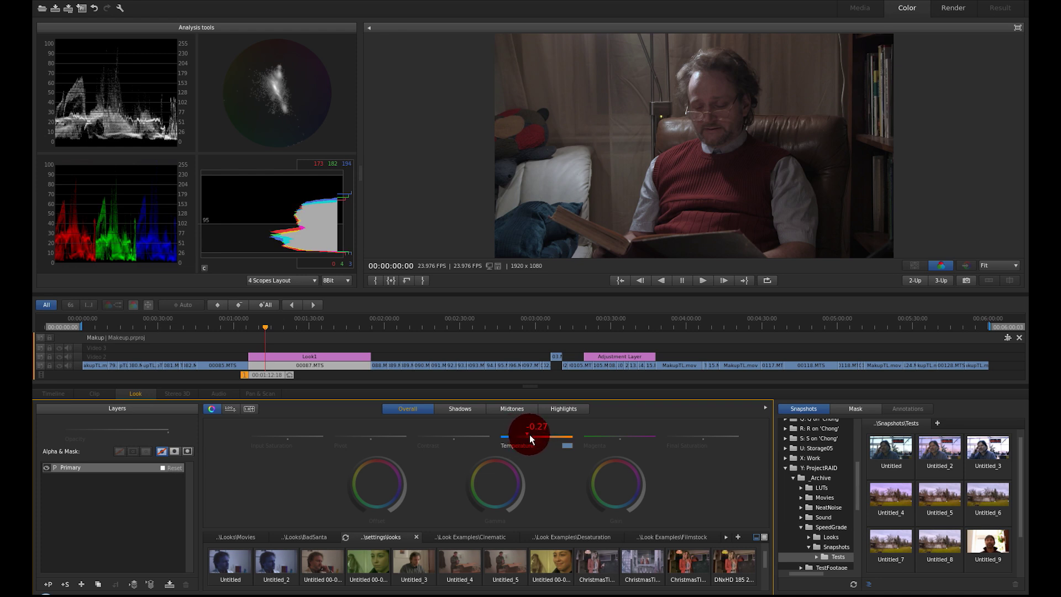
left_click_drag(529, 433, 528, 434)
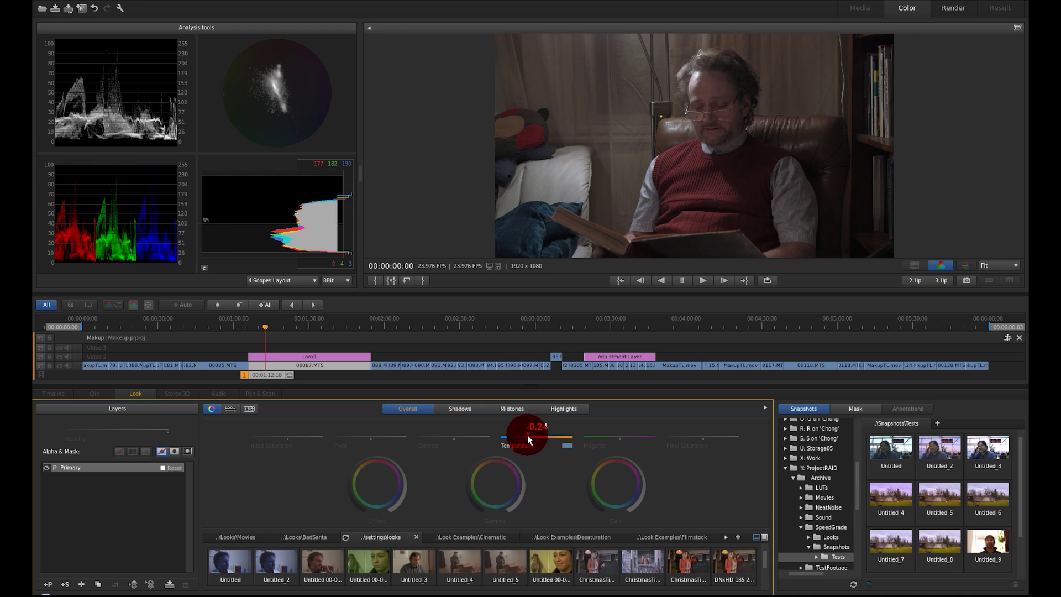
left_click_drag(527, 435, 527, 435)
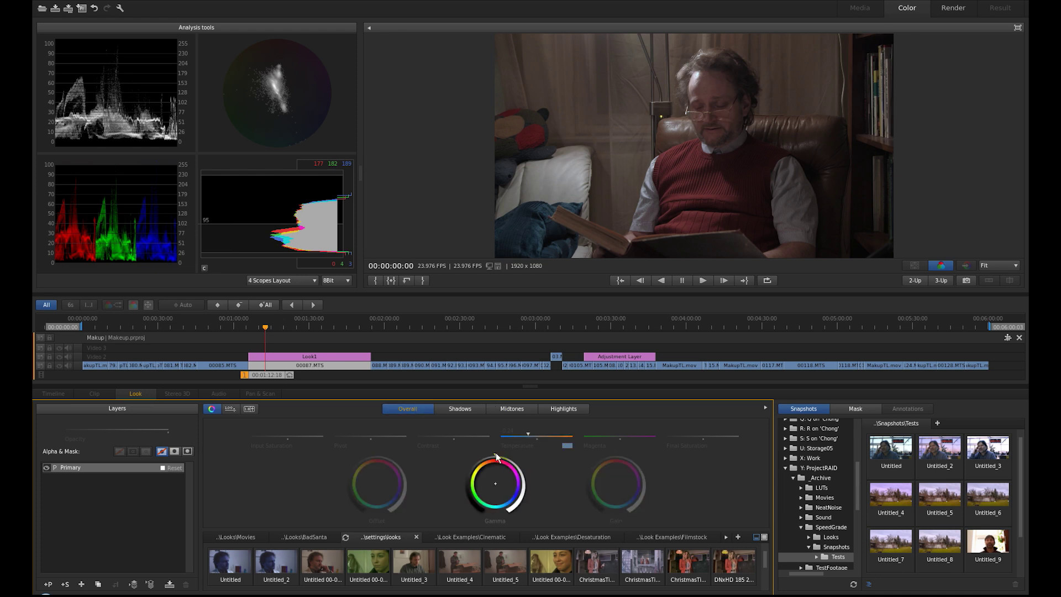
Shift the overall gamma colour balance and adjust the midtones gain
left_click_drag(496, 457, 512, 454)
left_click(506, 409)
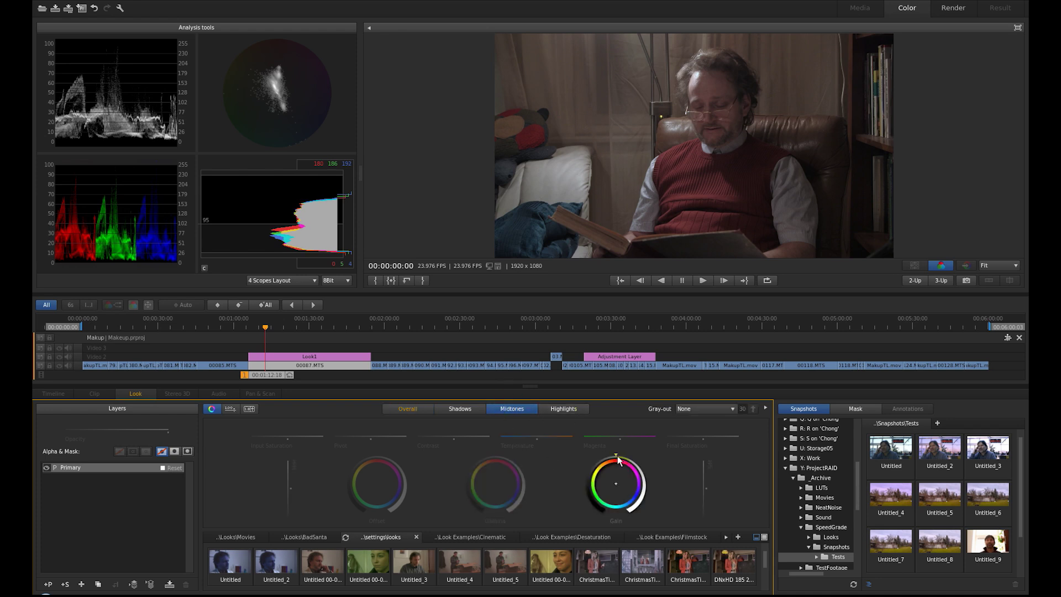
left_click_drag(624, 458, 830, 456)
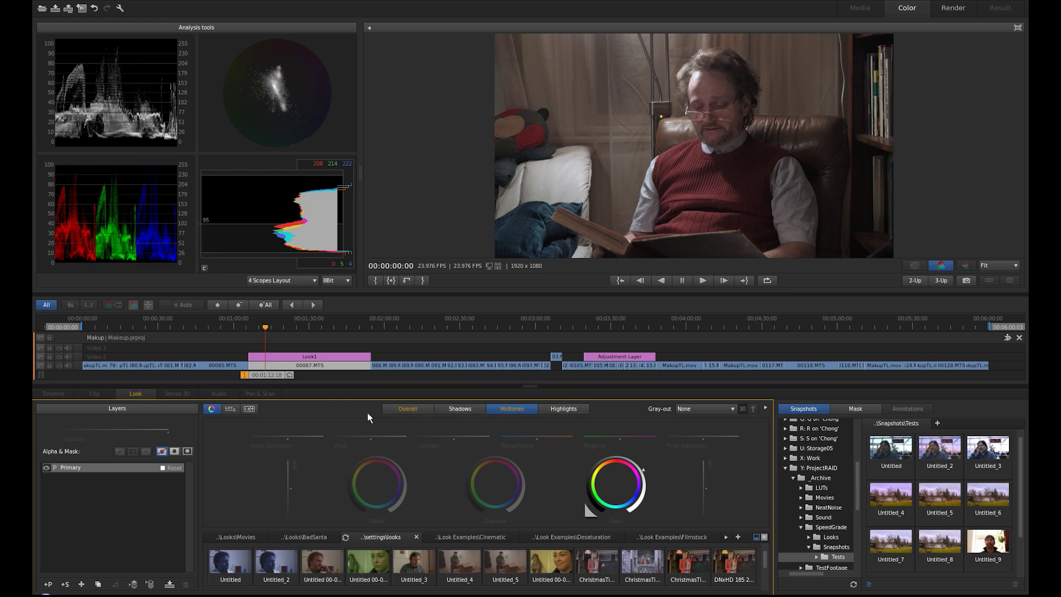
mouse_move(625, 459)
left_mouse_down()
mouse_move(600, 452)
mouse_move(609, 453)
left_mouse_up()
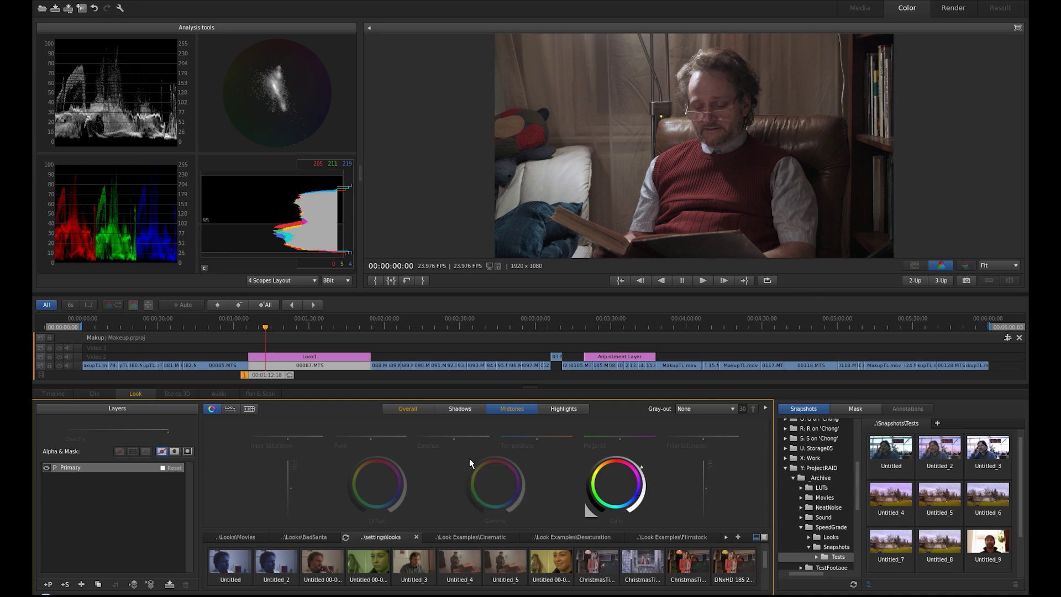
On the Look1 layer, pull the Shadows gamma down to deepen the blacks
left_click(279, 359)
left_click(281, 356)
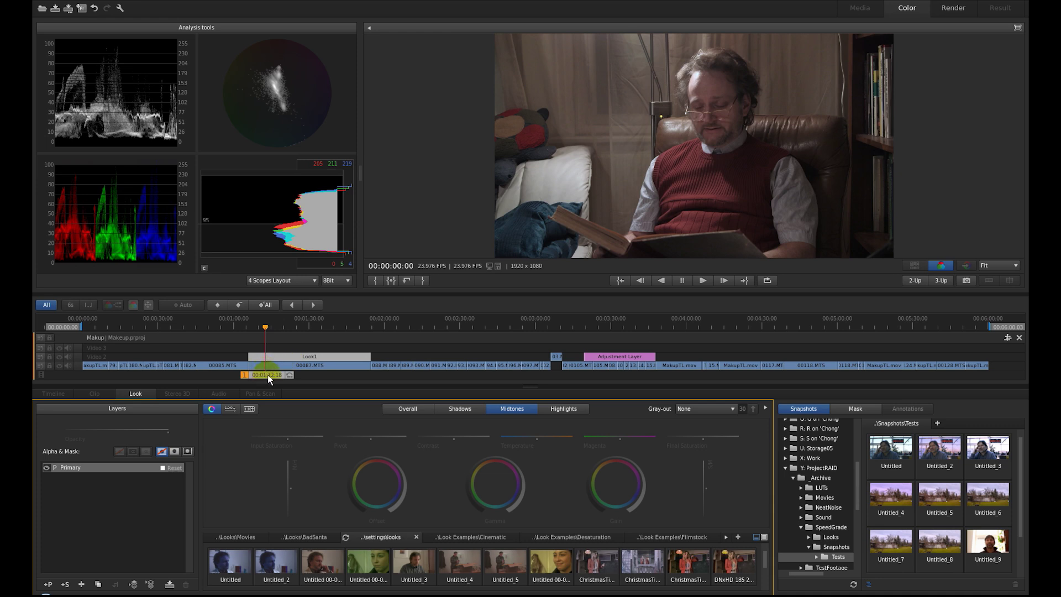
left_click(409, 409)
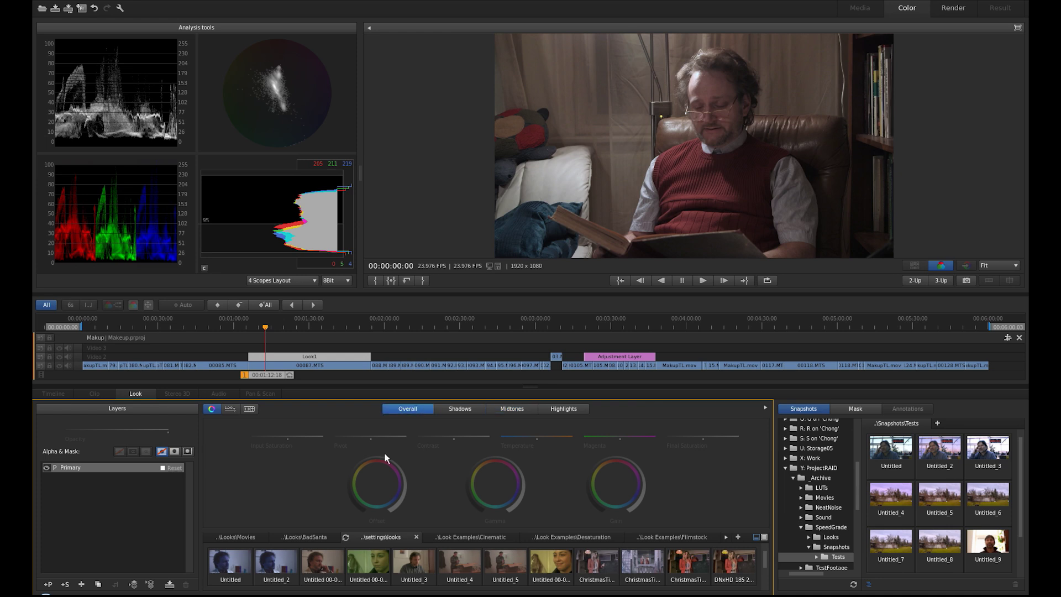
left_click(473, 409)
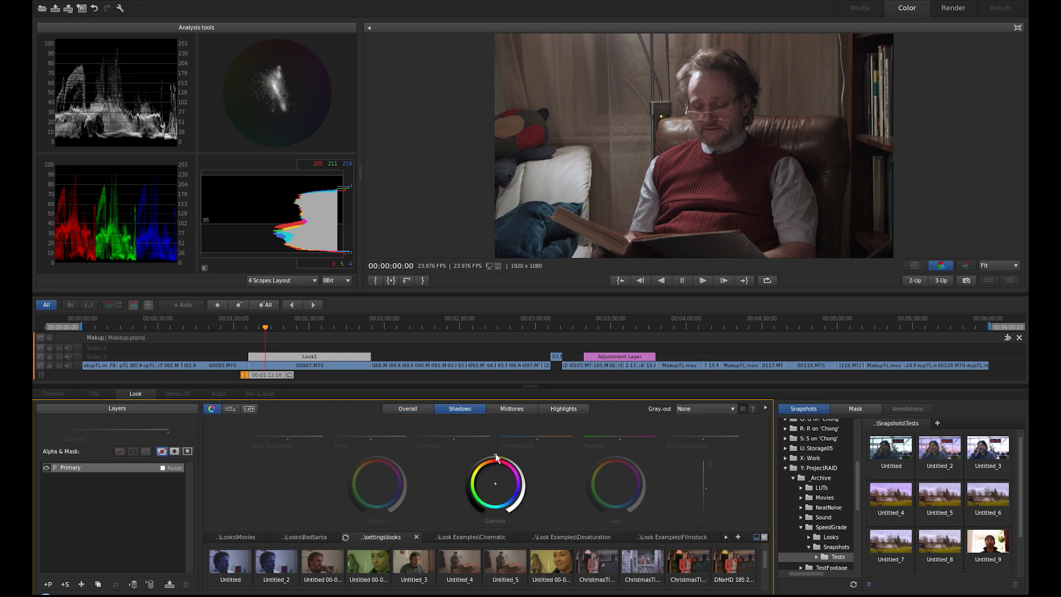
mouse_move(483, 452)
left_mouse_down()
mouse_move(356, 453)
mouse_move(396, 443)
left_mouse_up()
left_click(510, 409)
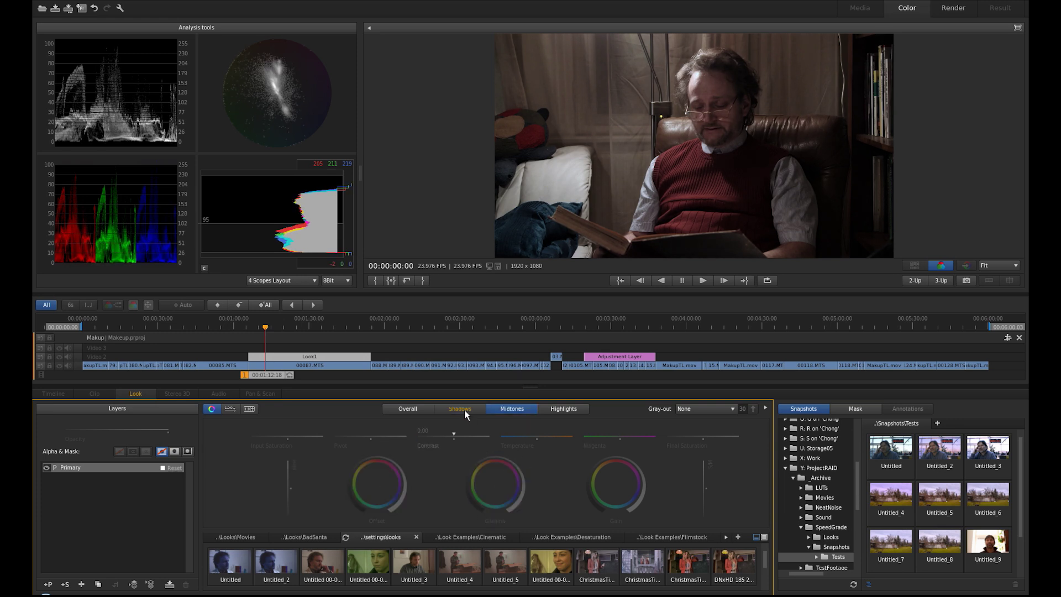
Lower the gamma and gain so the shot sits darker, reaching an RGB readout of 192/198/206
left_click(495, 454)
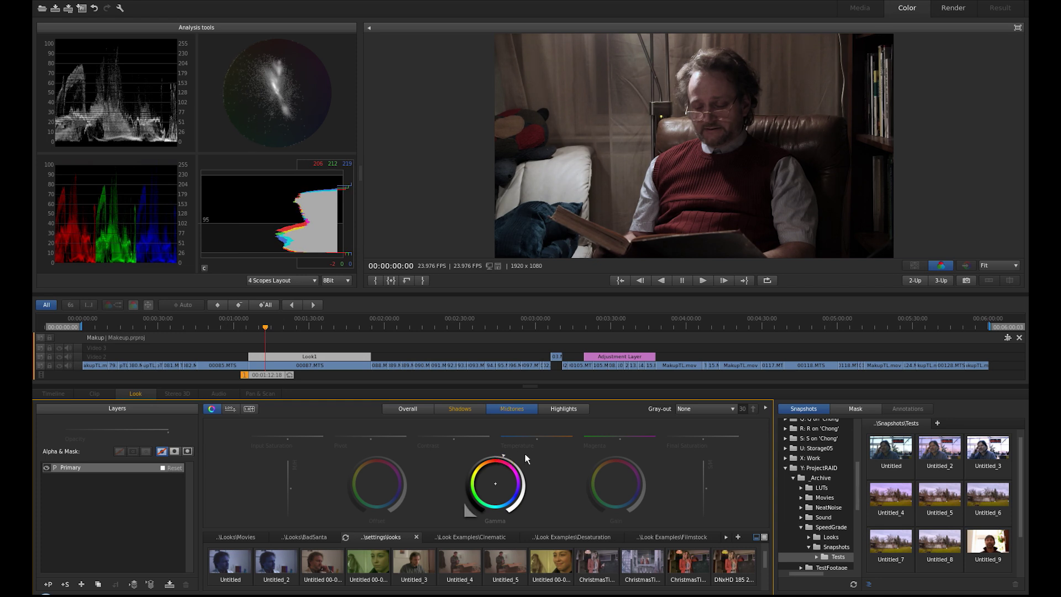
mouse_move(612, 456)
left_mouse_down()
mouse_move(701, 454)
mouse_move(559, 449)
mouse_move(578, 449)
left_mouse_up()
left_click_drag(488, 453, 446, 452)
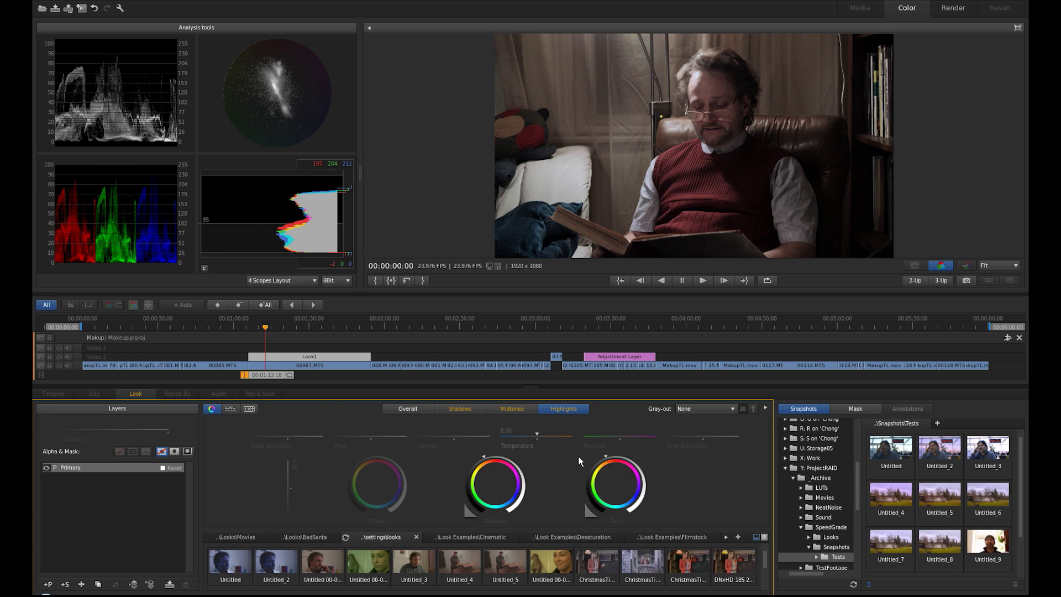
left_click(604, 458)
mouse_move(578, 455)
left_mouse_down()
mouse_move(568, 450)
mouse_move(584, 454)
left_mouse_up()
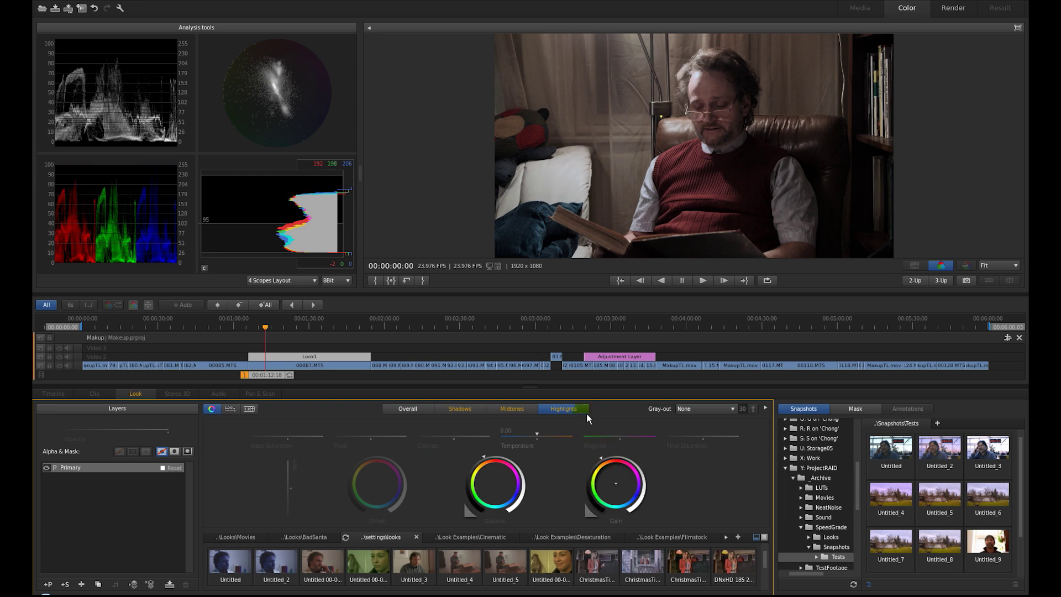
Drop the shadows' input saturation to about 0.55 and nudge the shadow gamma colour
left_click(457, 409)
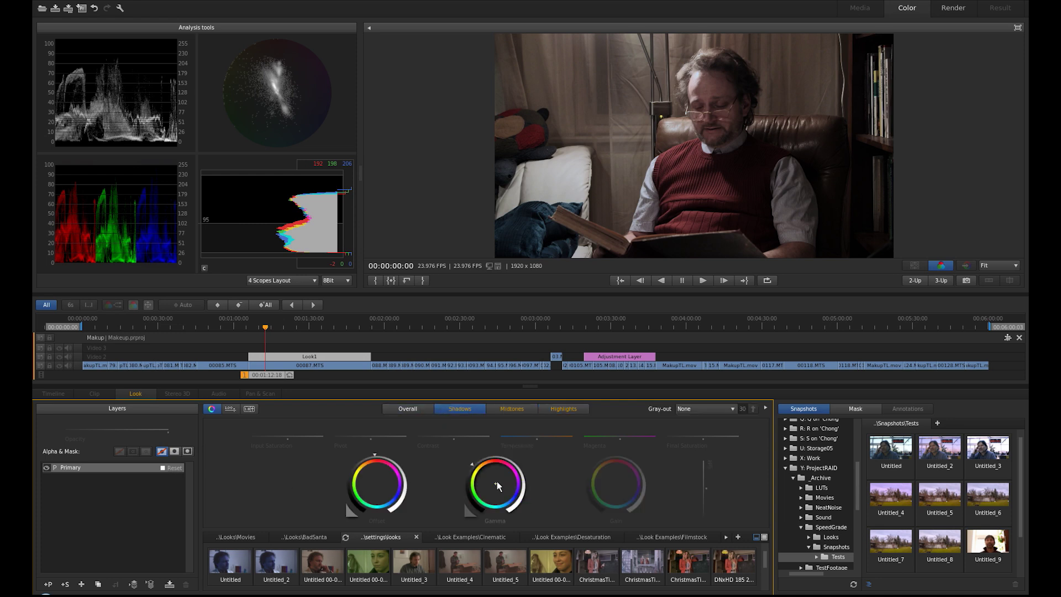
left_click_drag(495, 482, 496, 485)
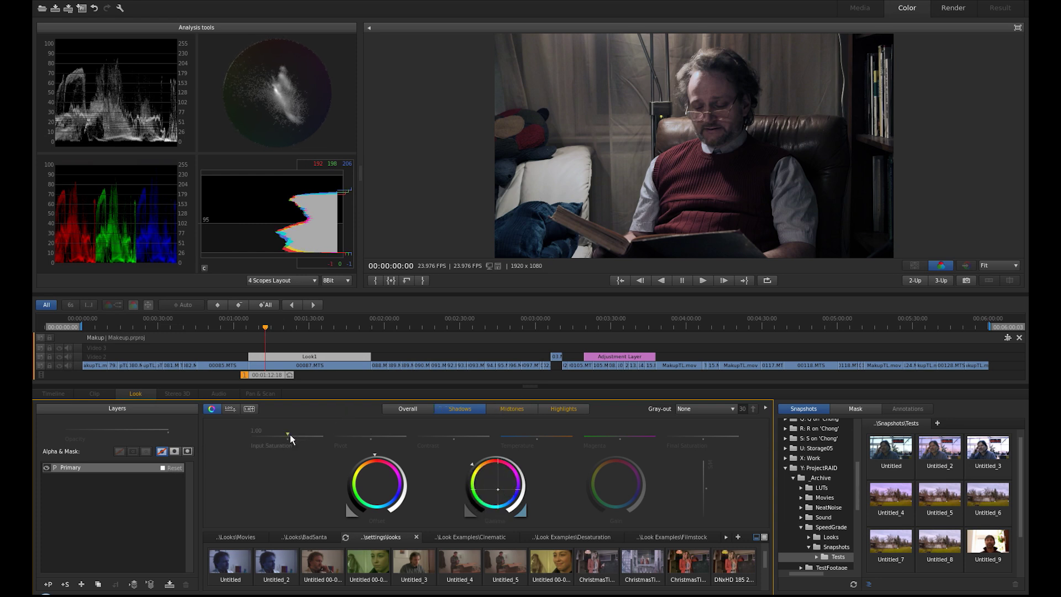
left_click_drag(287, 431, 253, 430)
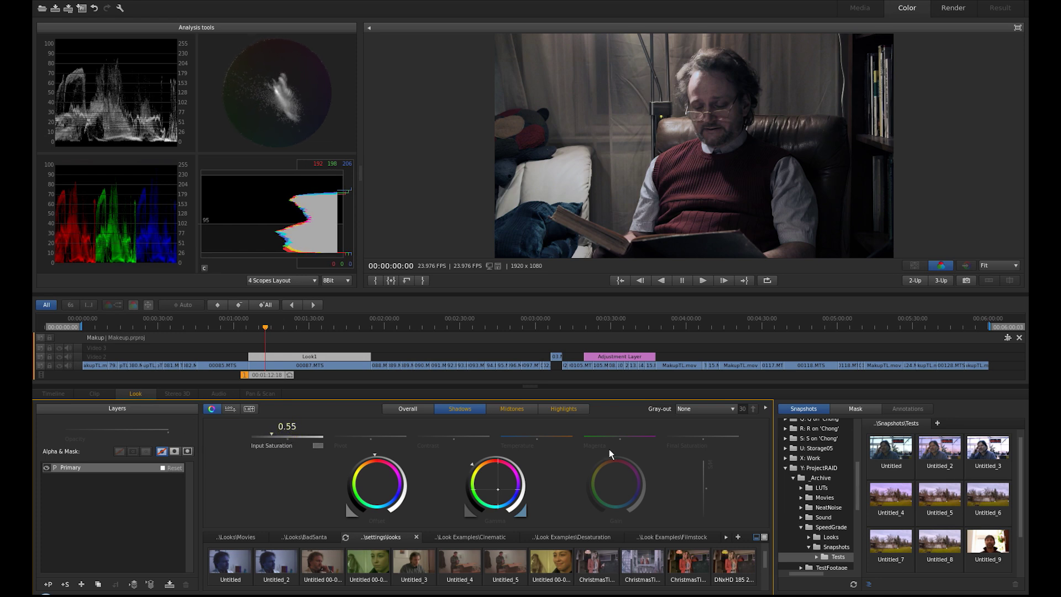
left_click_drag(497, 489, 499, 489)
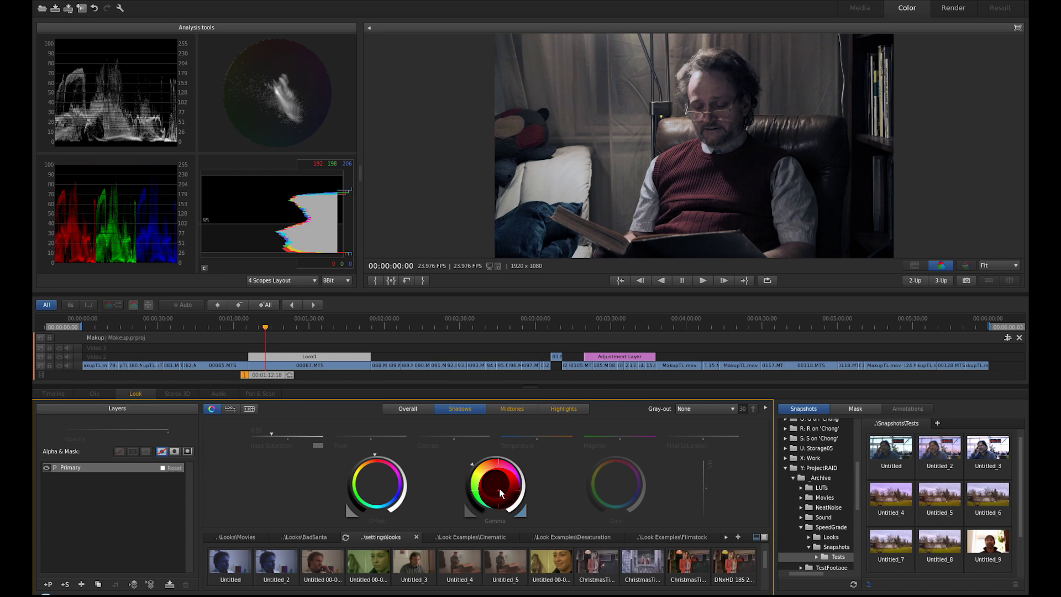
Undo a trial red midtone gain tint and lower midtone input saturation to about 0.66
left_click(517, 407)
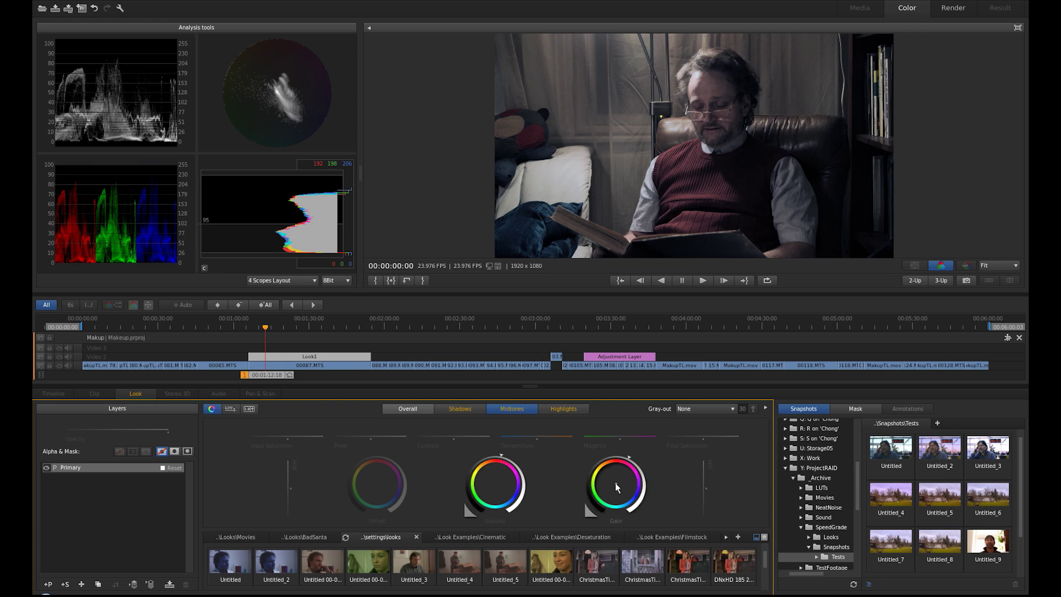
mouse_move(615, 482)
left_mouse_down()
mouse_move(585, 448)
mouse_move(615, 482)
mouse_move(560, 466)
mouse_move(718, 521)
mouse_move(607, 480)
mouse_move(616, 486)
left_mouse_up()
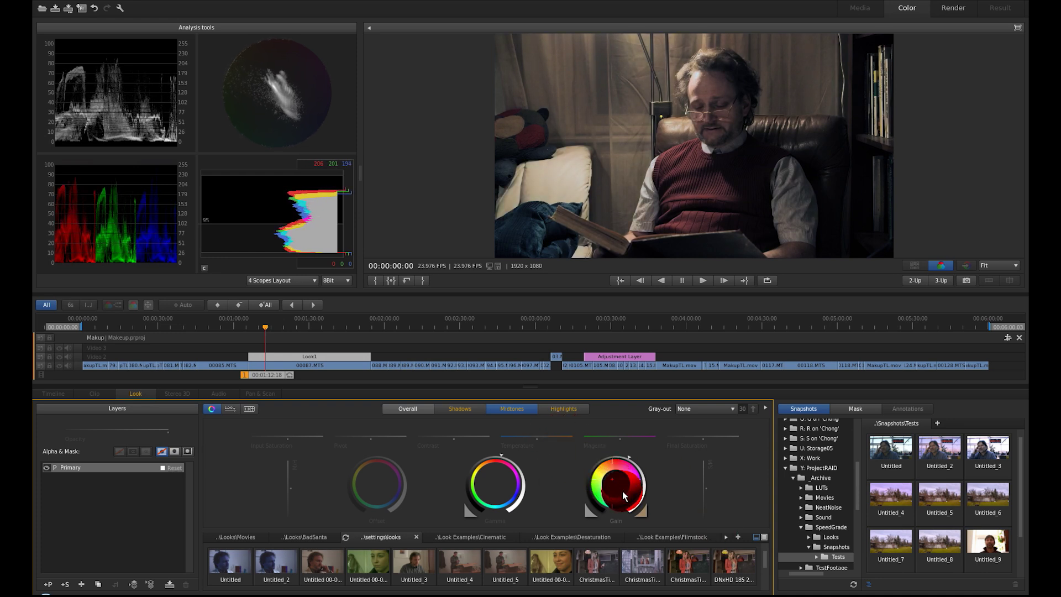
key("ctrl+z")
left_click(496, 481)
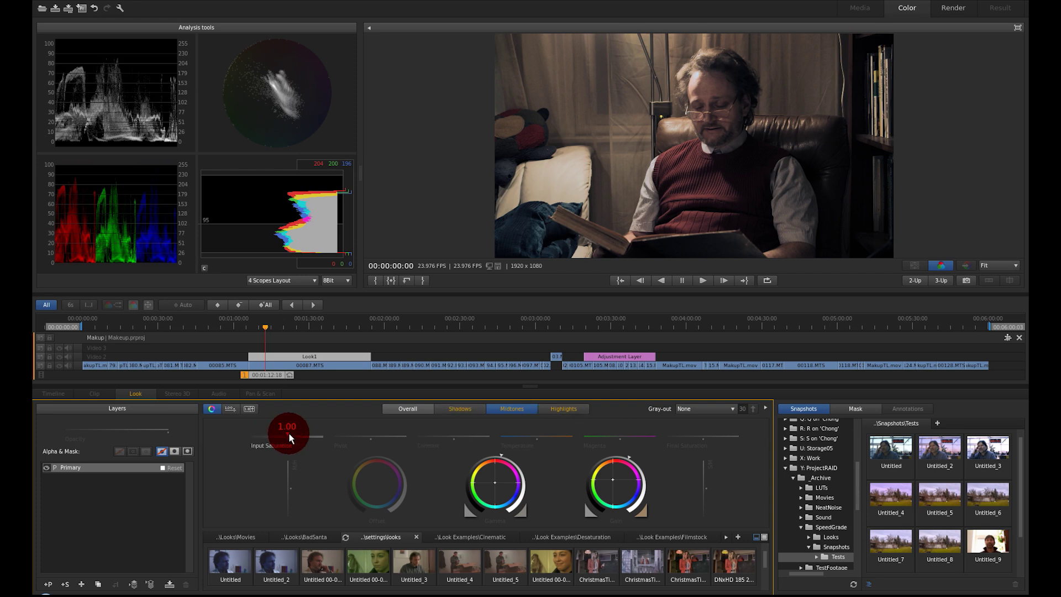
mouse_move(290, 438)
left_mouse_down()
mouse_move(136, 384)
mouse_move(290, 436)
left_mouse_up()
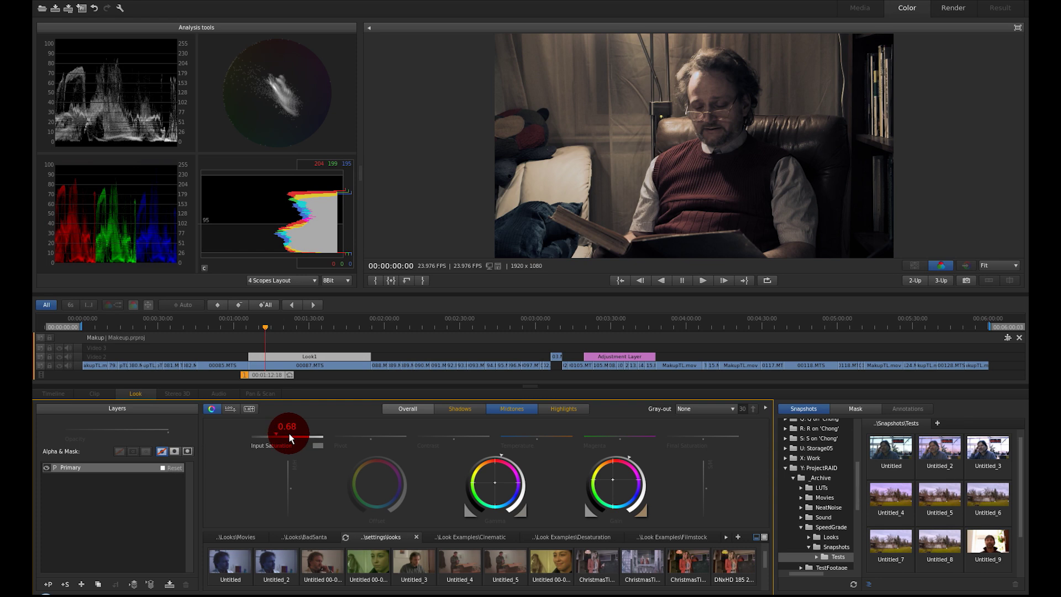
left_click_drag(297, 433, 289, 434)
Push the highlights' gain and offset toward orange for an amber tint, about 206/182/161 RGB
left_click(559, 409)
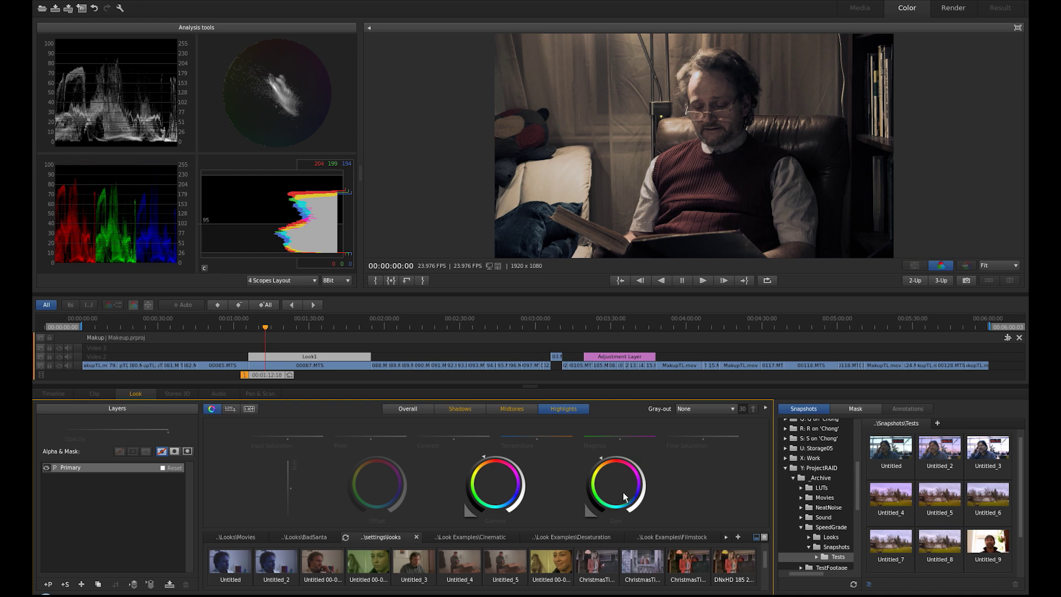
mouse_move(616, 482)
left_mouse_down()
mouse_move(662, 486)
mouse_move(619, 470)
mouse_move(588, 402)
mouse_move(617, 507)
mouse_move(598, 447)
mouse_move(618, 486)
mouse_move(606, 462)
mouse_move(496, 457)
mouse_move(539, 446)
left_mouse_up()
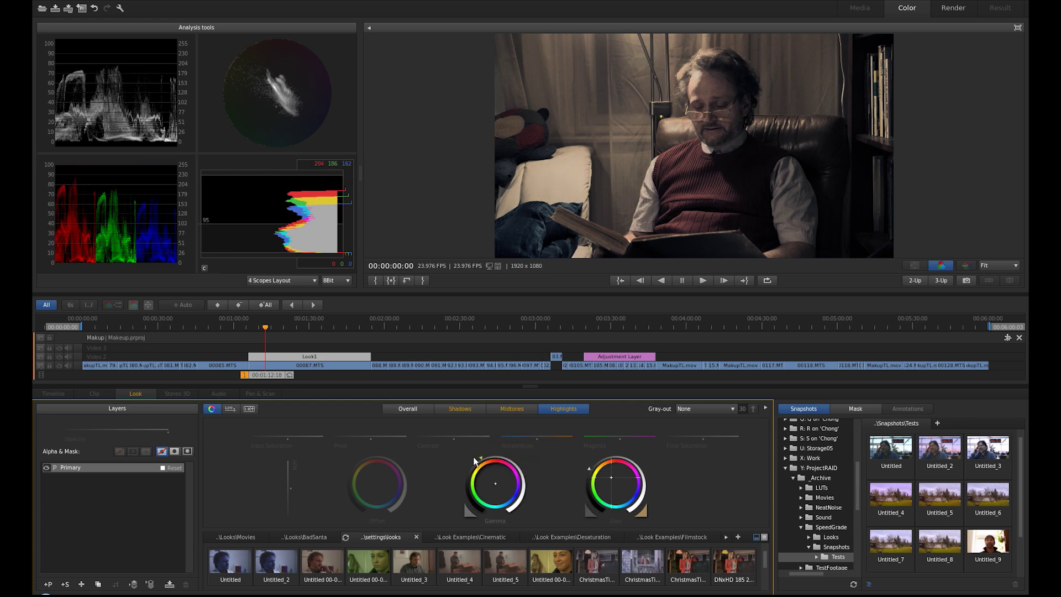
mouse_move(365, 454)
left_mouse_down()
mouse_move(336, 451)
mouse_move(403, 449)
left_mouse_up()
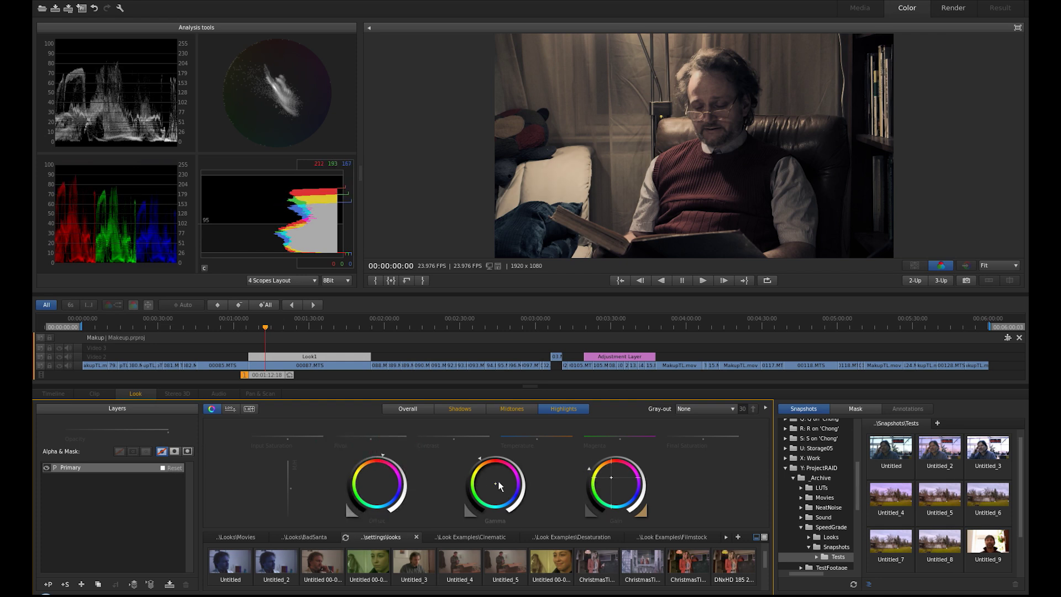
mouse_move(612, 479)
left_mouse_down()
mouse_move(608, 488)
mouse_move(613, 481)
mouse_move(624, 491)
mouse_move(550, 467)
left_mouse_up()
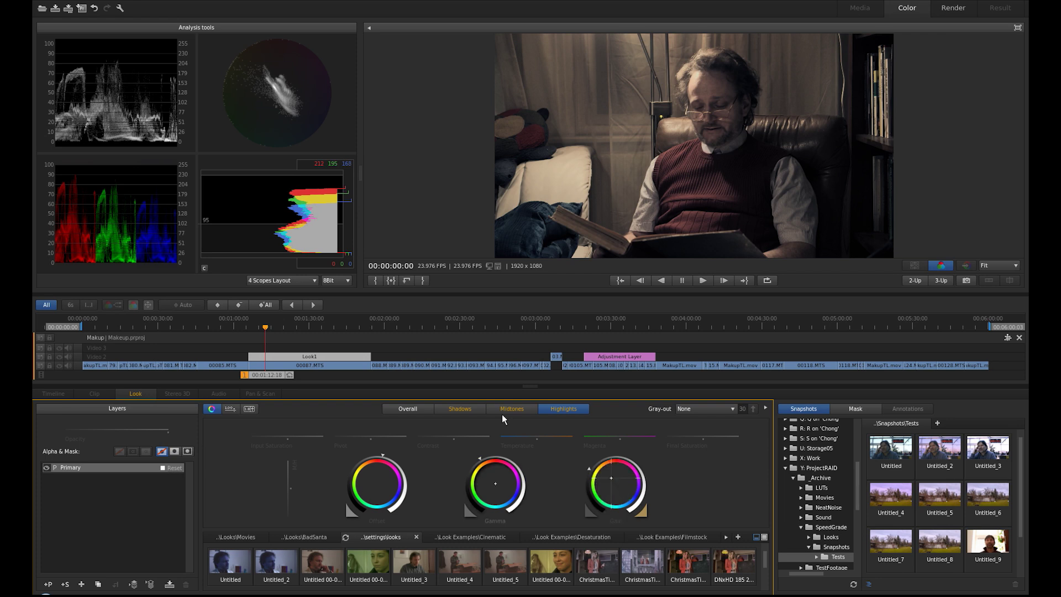
Soften the highlight gamma to a subtler amber tint, compare the grade with the original, and save
left_click(478, 461)
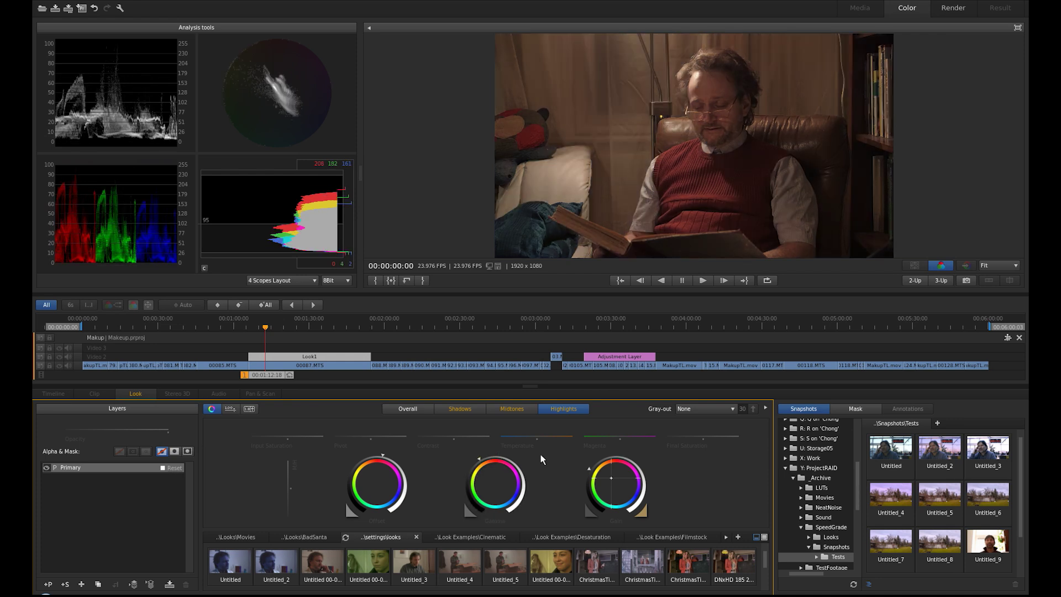
key("ctrl+z")
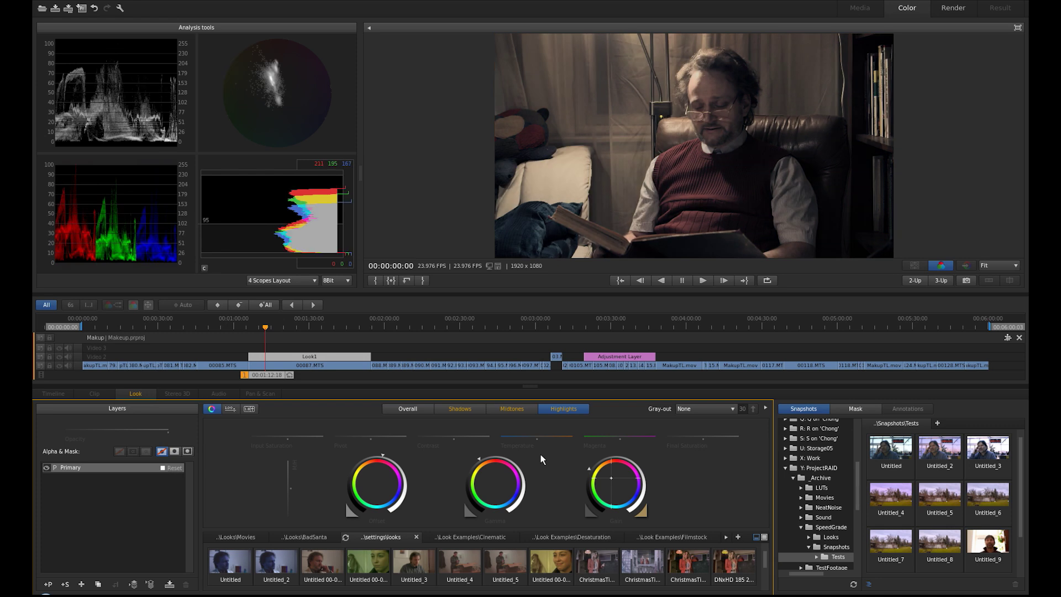
key("ctrl+shift+z")
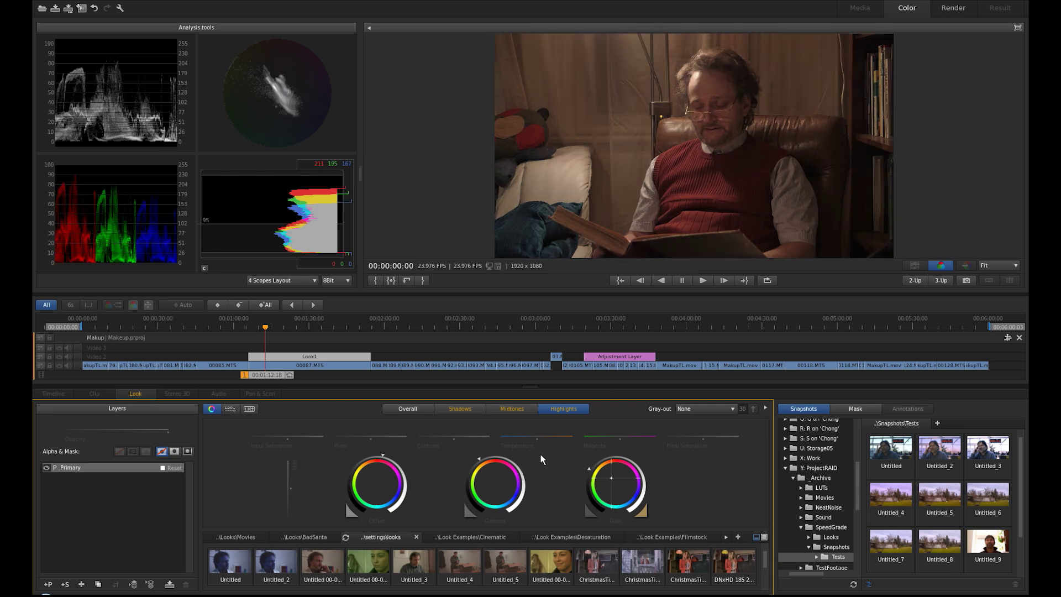
key("ctrl+z")
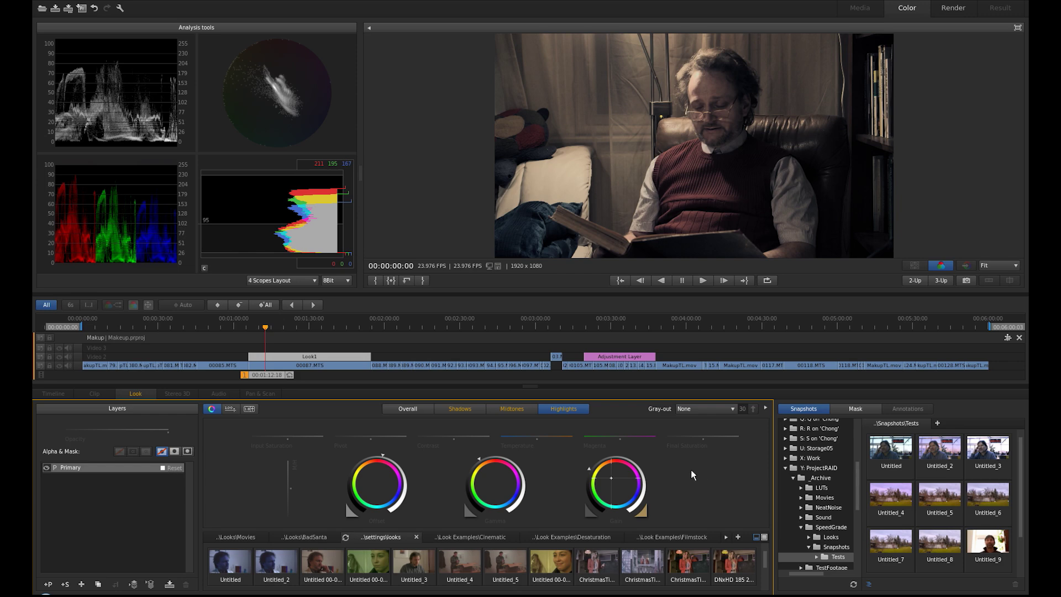
key("ctrl+s")
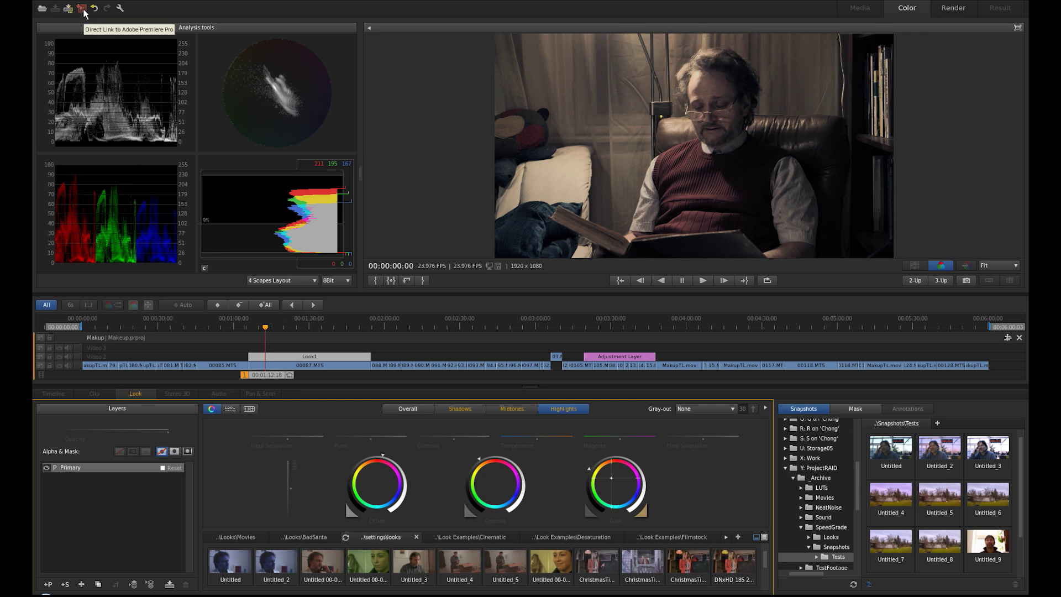
Send the project to Premiere Pro via Direct Link, confirming Yes to save changes
left_click(83, 9)
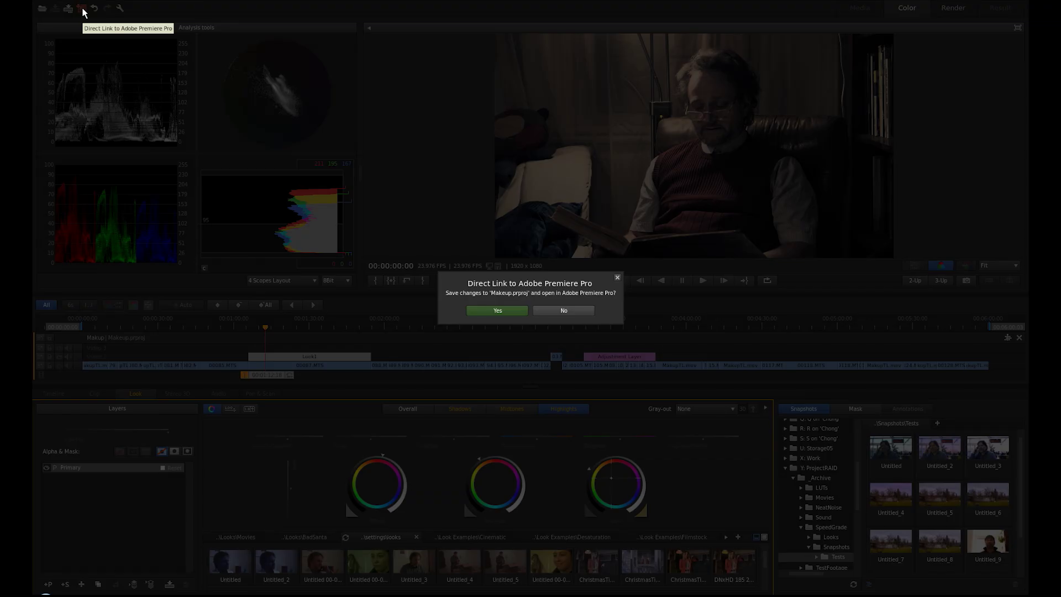
left_click(484, 311)
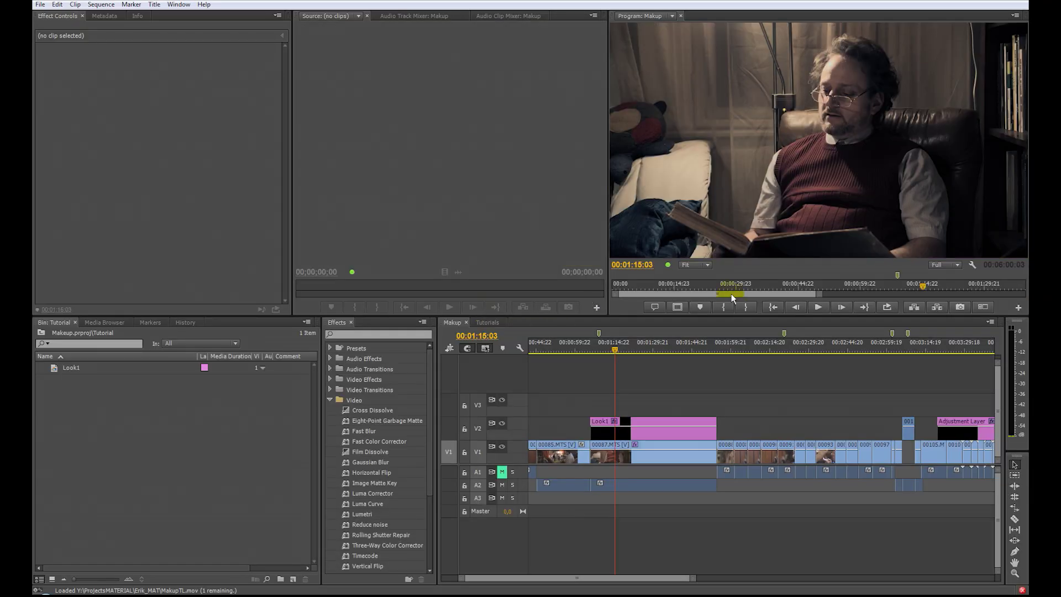
Shift the Look1 adjustment clip later on V2 so 00087.MTS plays ungraded
mouse_move(614, 347)
left_mouse_down()
mouse_move(599, 347)
mouse_move(613, 348)
left_mouse_up()
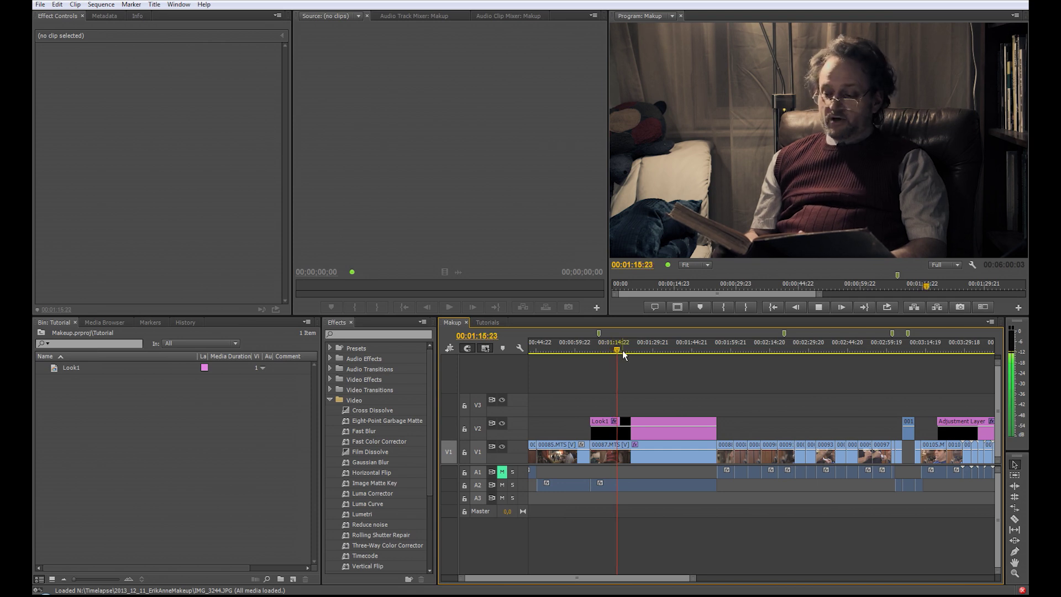
key("space")
left_click(615, 431)
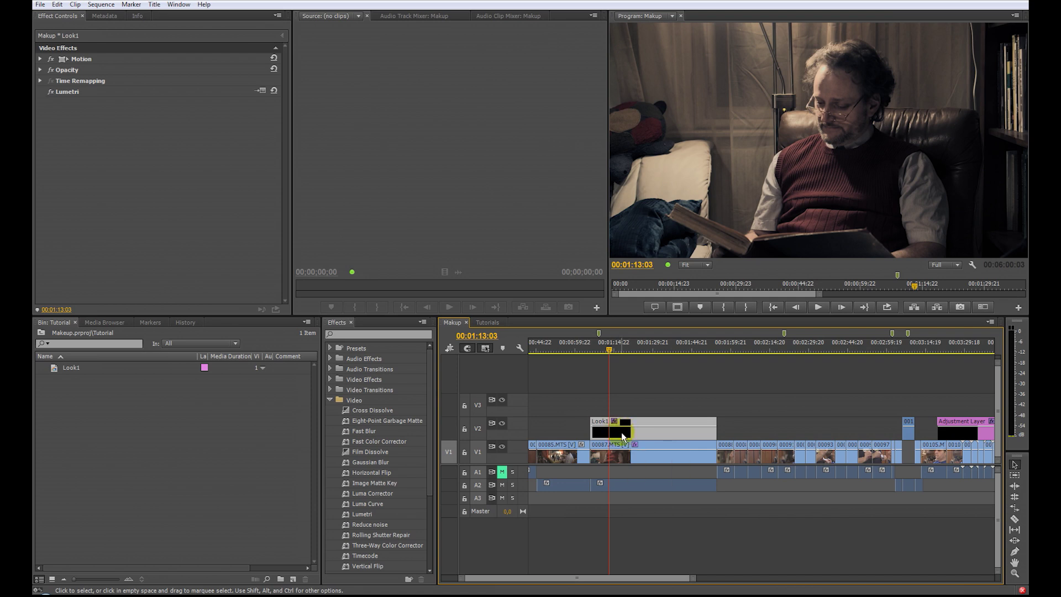
left_click_drag(621, 432, 741, 426)
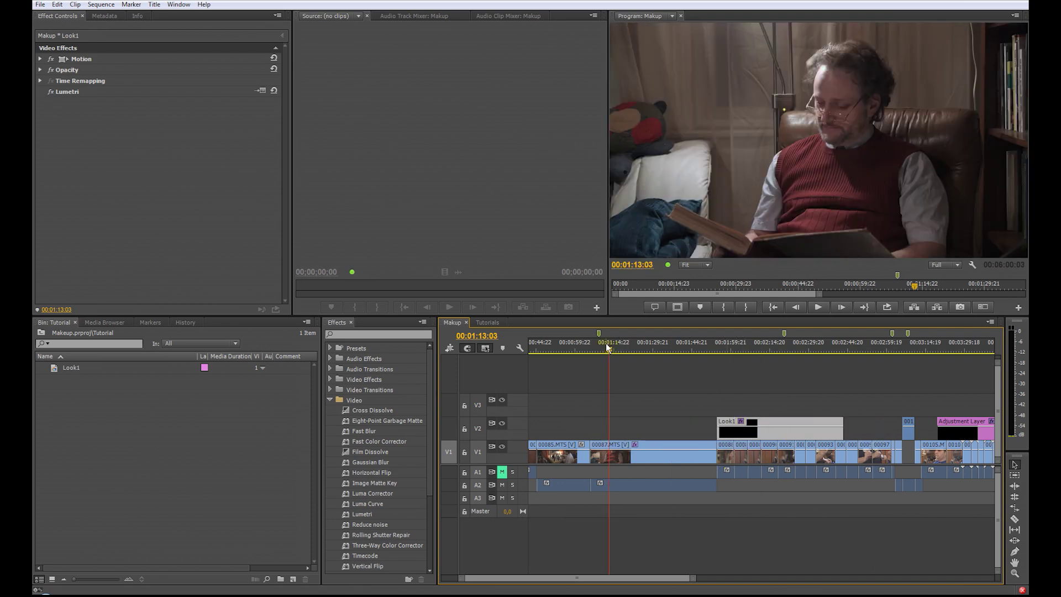
Compare 00087.MTS with its Lumetri grade switched off and back on several times
left_click(616, 459)
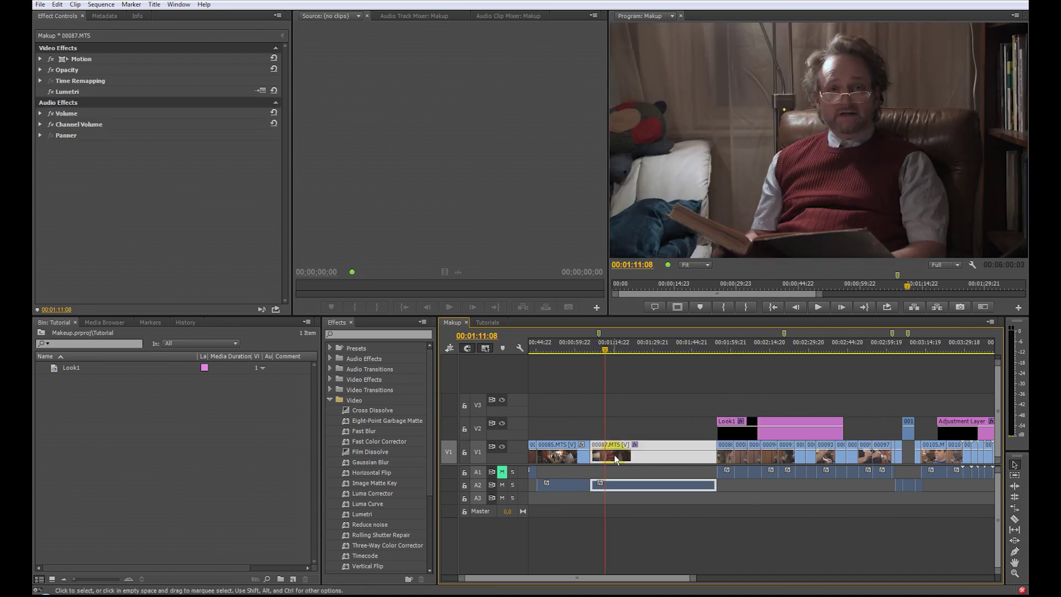
left_click(50, 93)
left_click(49, 93)
left_click(49, 93)
left_click(50, 93)
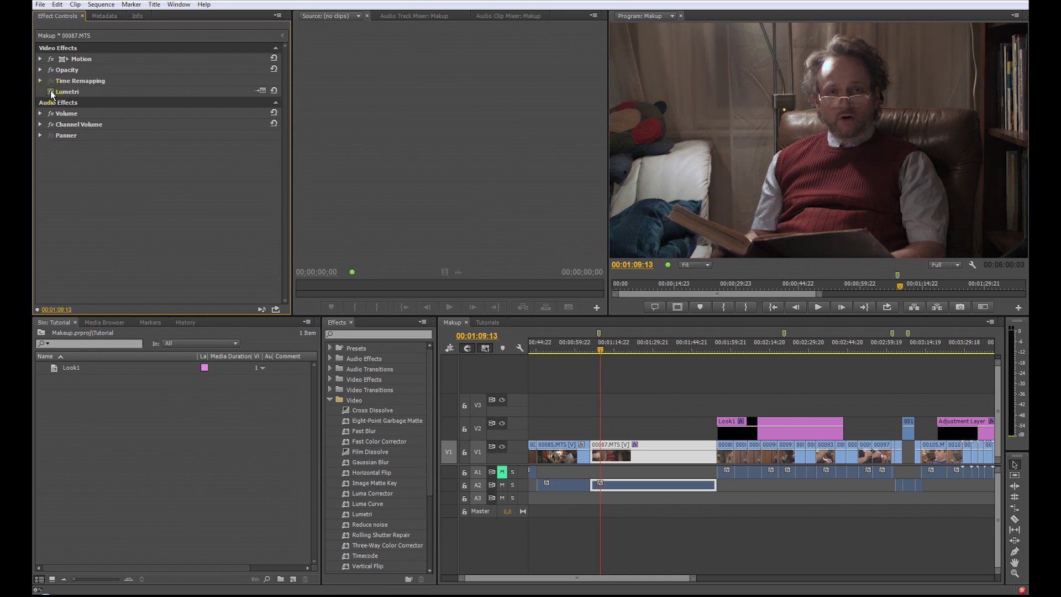
left_click(51, 93)
left_click(51, 92)
left_click(51, 93)
left_click(50, 91)
Return Look1 over 00087.MTS and compare its Lumetri grade off and on
left_click_drag(753, 436, 627, 425)
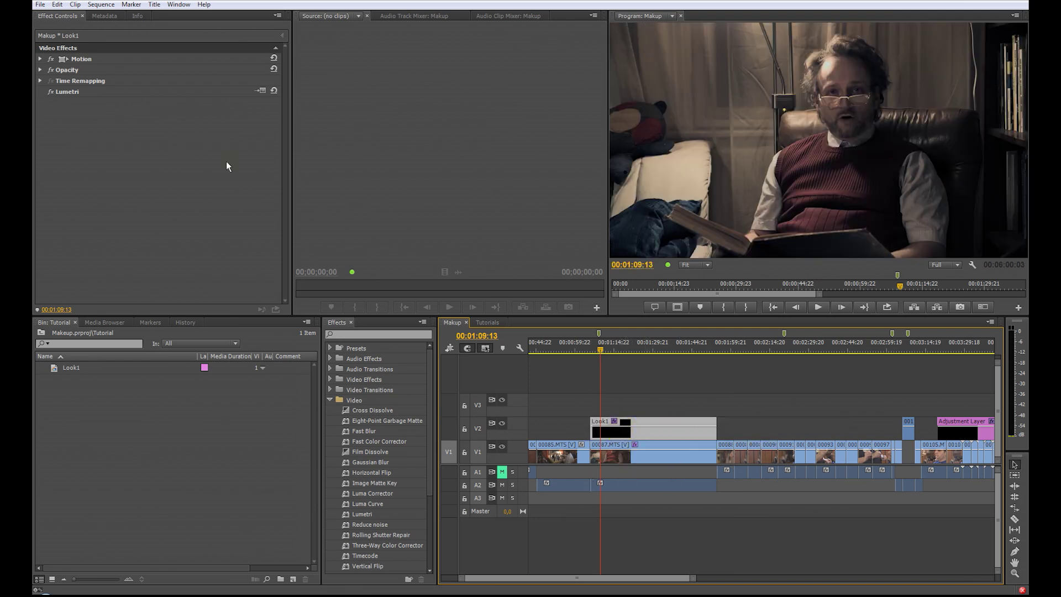
left_click(67, 90)
left_click(49, 91)
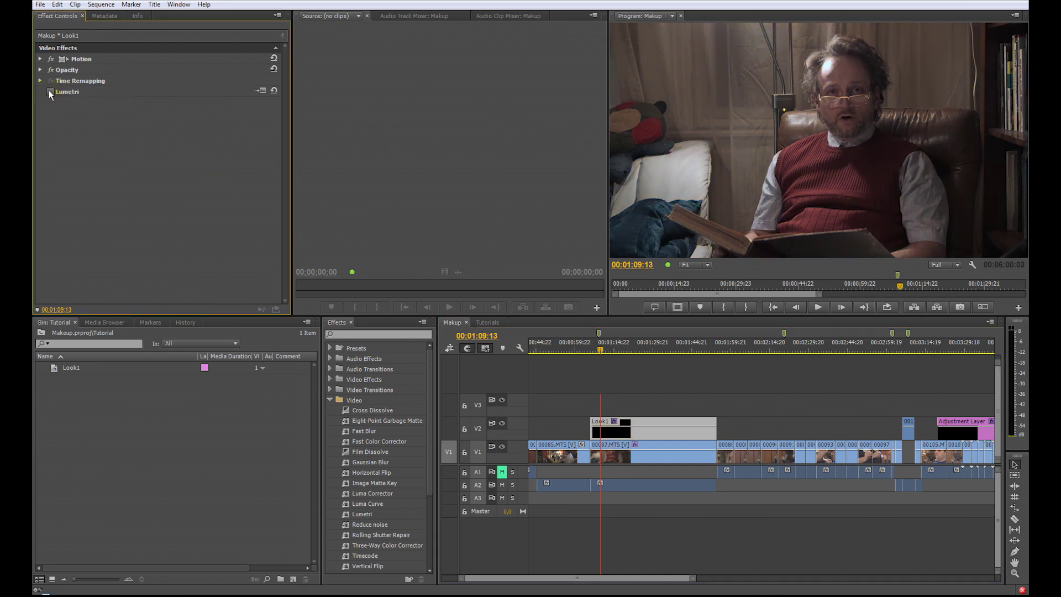
left_click(49, 91)
Stretch Look1's end on V2 to about 00:01:26:22, then check a later shot under it
left_click(679, 437)
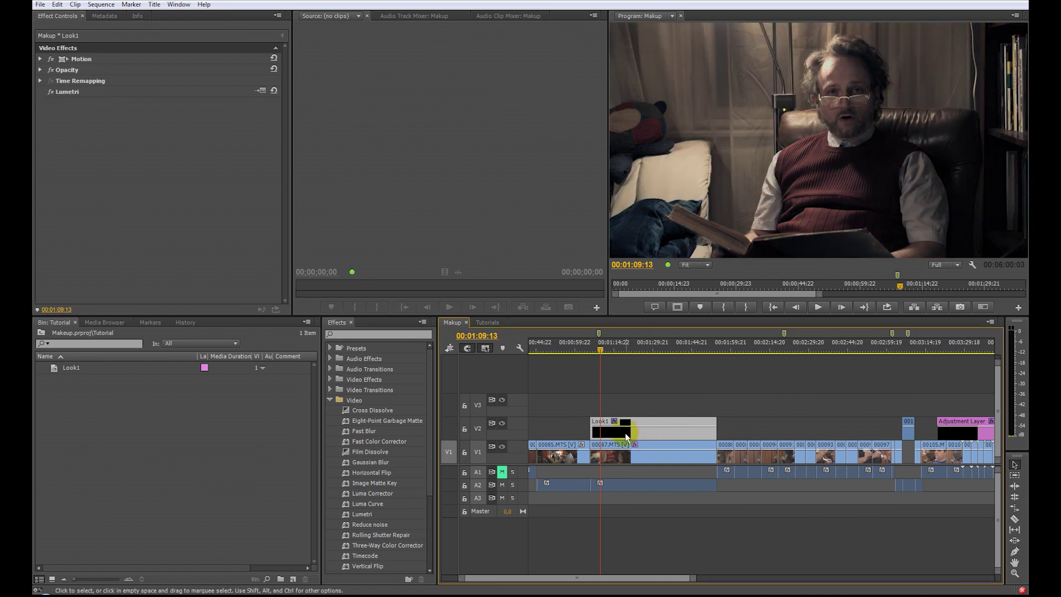
mouse_move(625, 433)
left_mouse_down()
mouse_move(662, 432)
mouse_move(616, 434)
left_mouse_up()
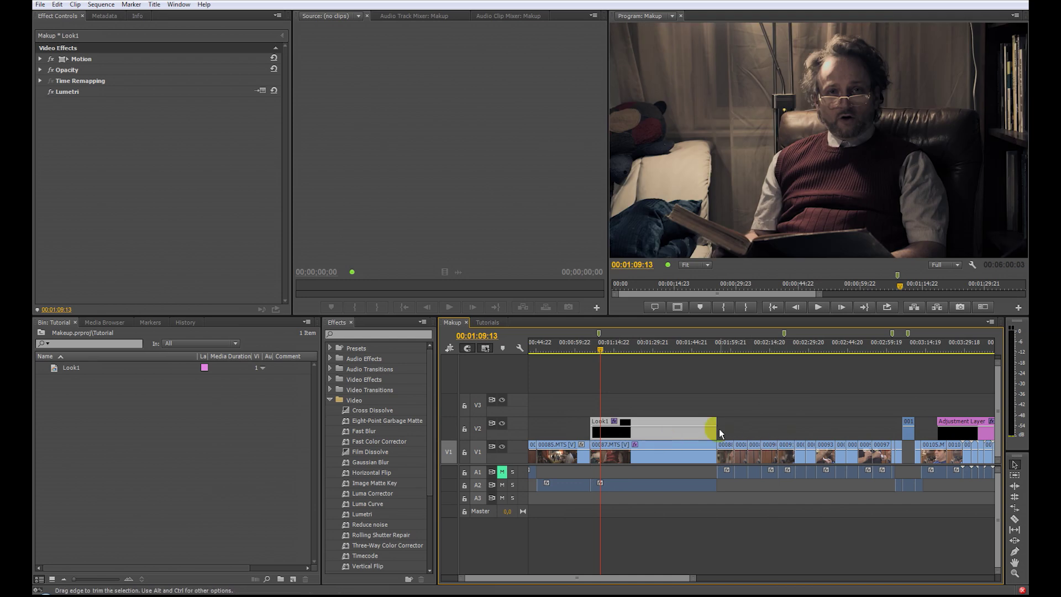
left_click_drag(719, 429, 794, 435)
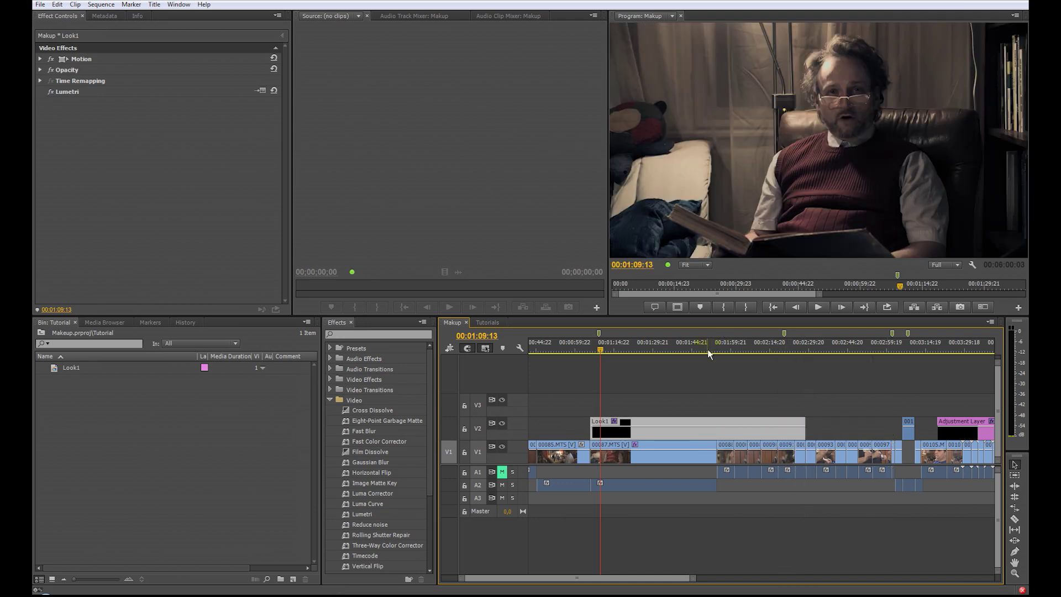
mouse_move(726, 350)
left_mouse_down()
mouse_move(788, 358)
mouse_move(714, 351)
left_mouse_up()
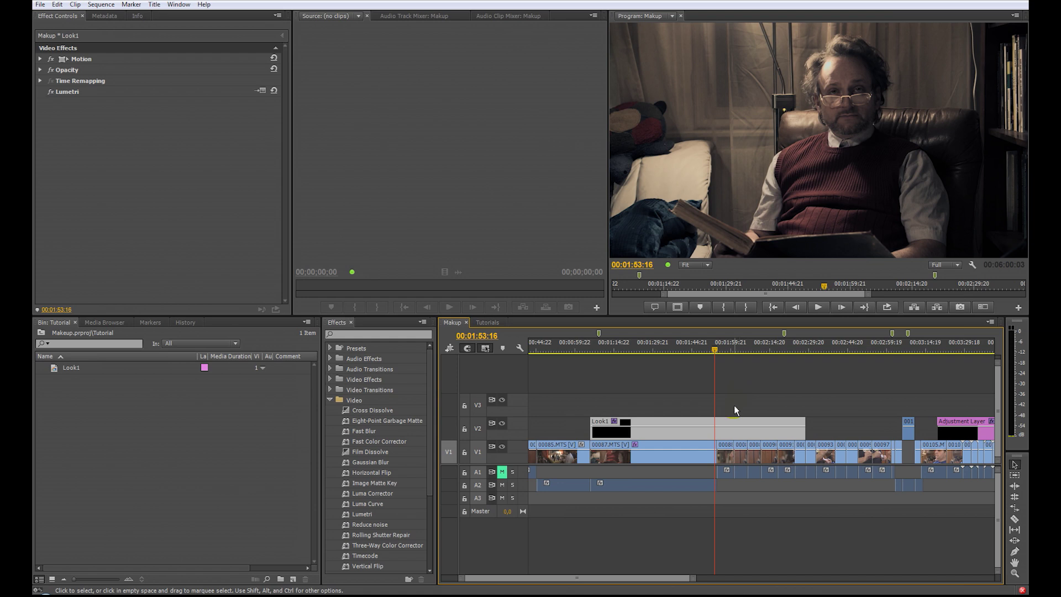